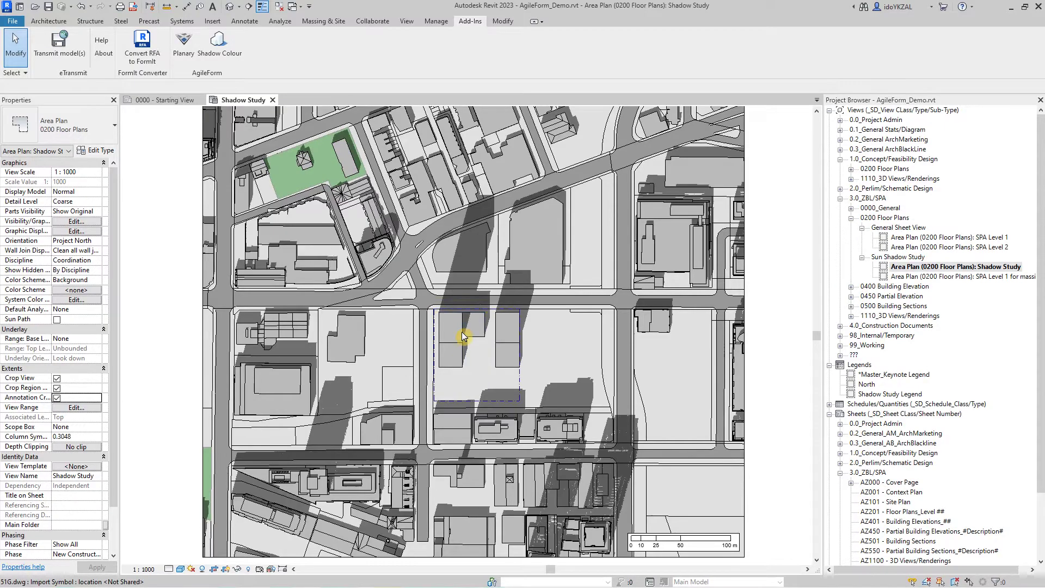
Leave the Shadow Colour add-in demo and return to the unshadowed, uncropped Shadow Study plan
left_click(218, 47)
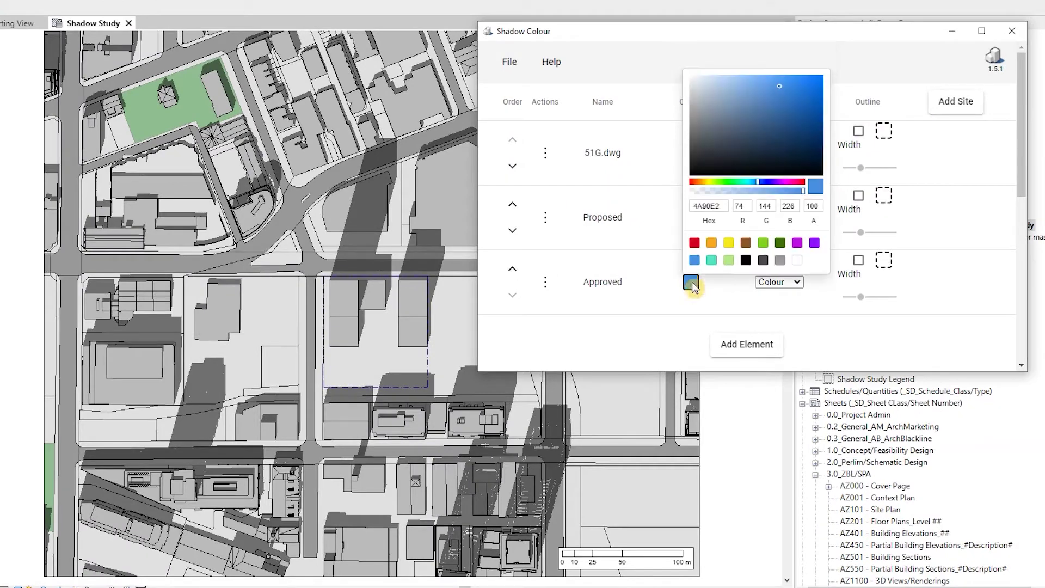
scroll(626, 252, "down", 5)
scroll(557, 297, "down", 1)
scroll(558, 297, "down", 1)
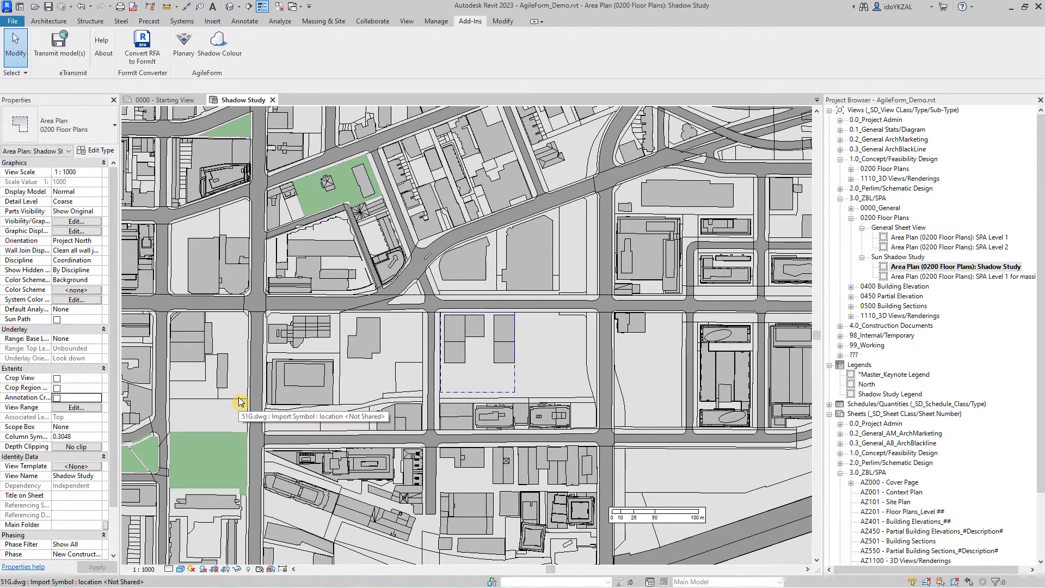
Enable Crop View and Crop Region Visible, then turn on sun shadows
left_click(56, 378)
left_click(57, 398)
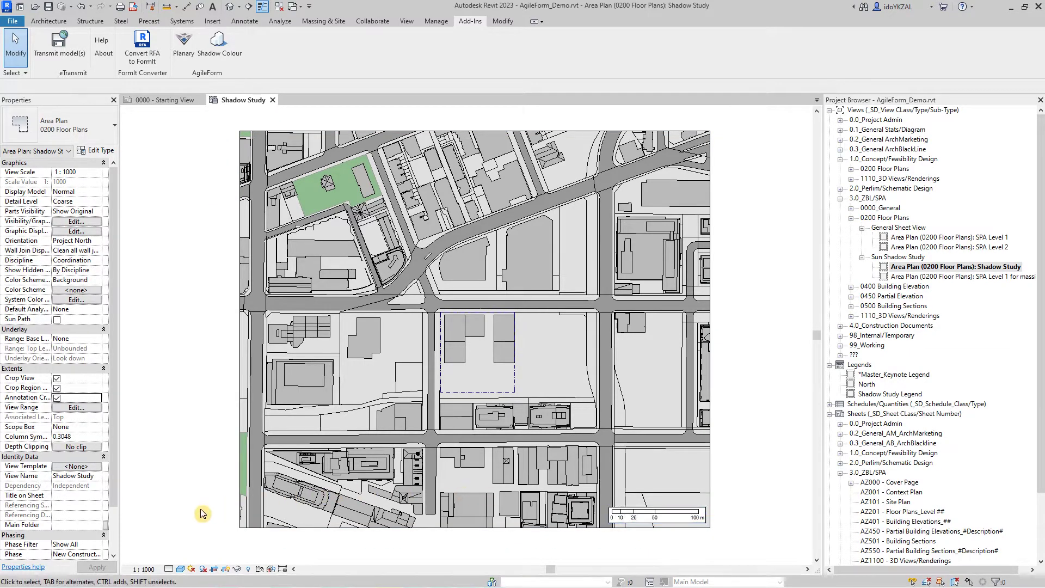
left_click(203, 569)
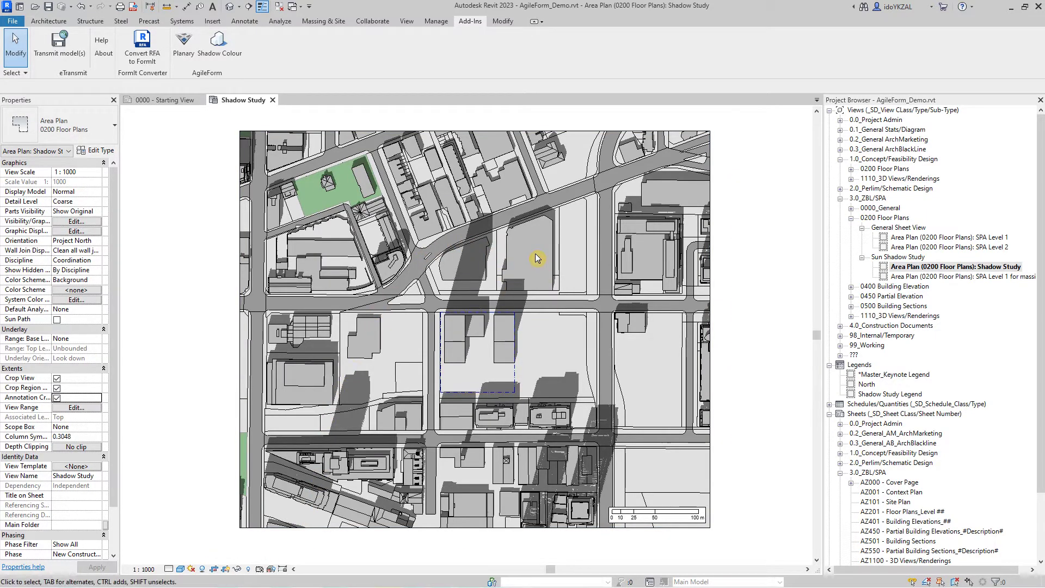
scroll(463, 331, "up", 1)
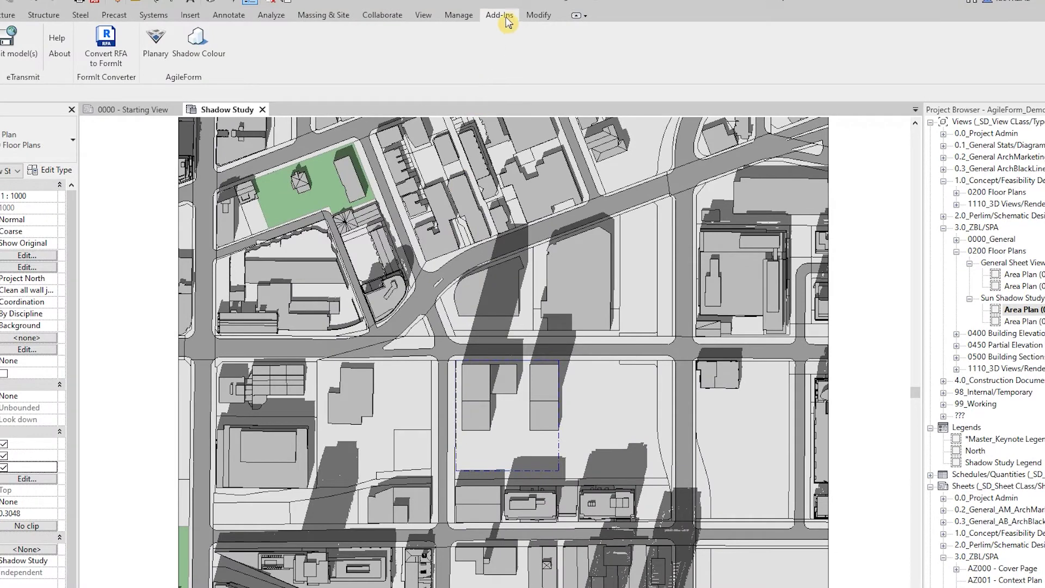
Launch AgileForm Shadow Colour, reposition its window, and add the 51G.dwg link
left_click(201, 46)
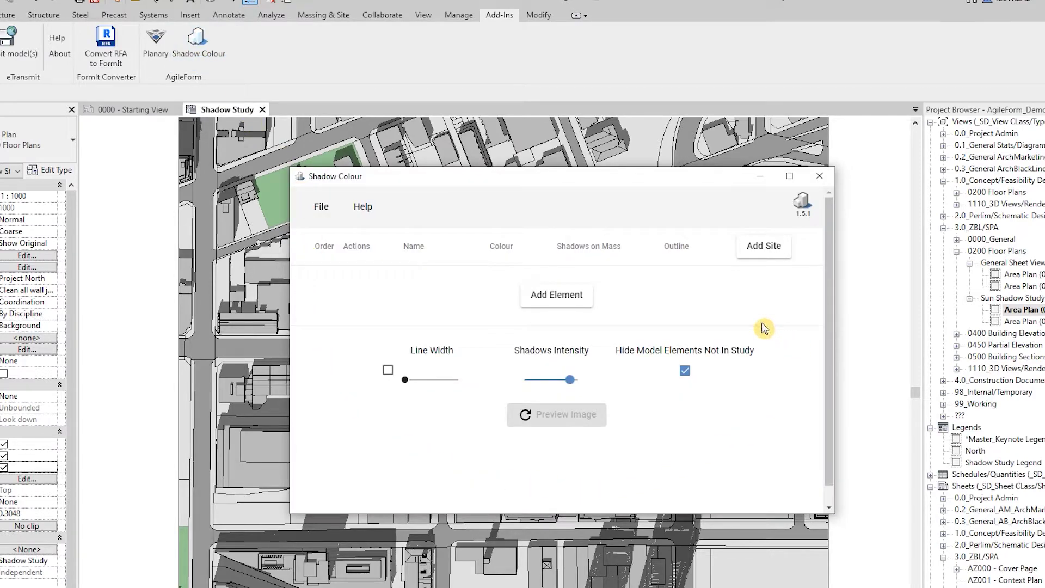
left_click_drag(525, 180, 694, 67)
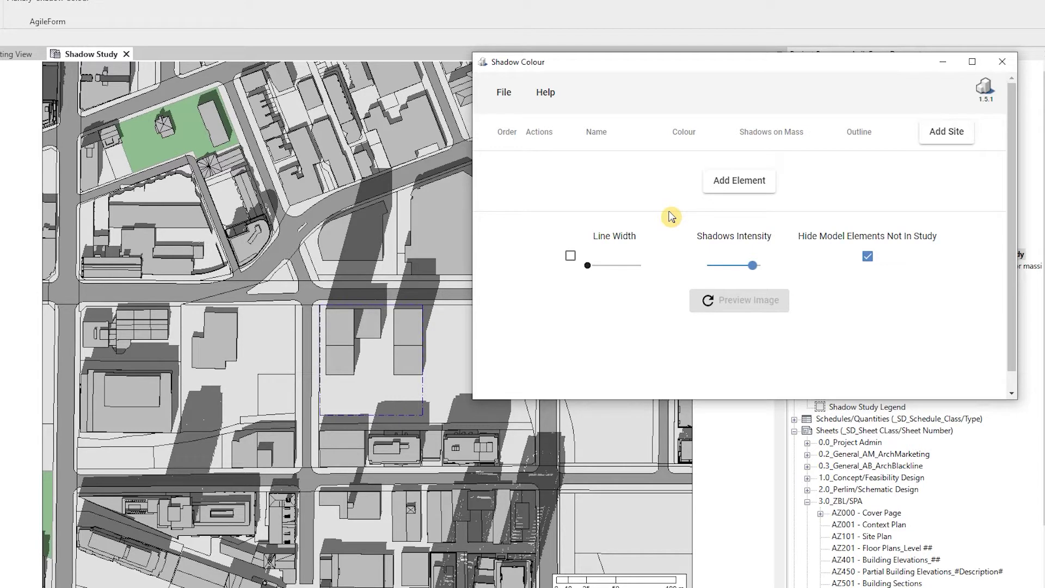
left_click(737, 186)
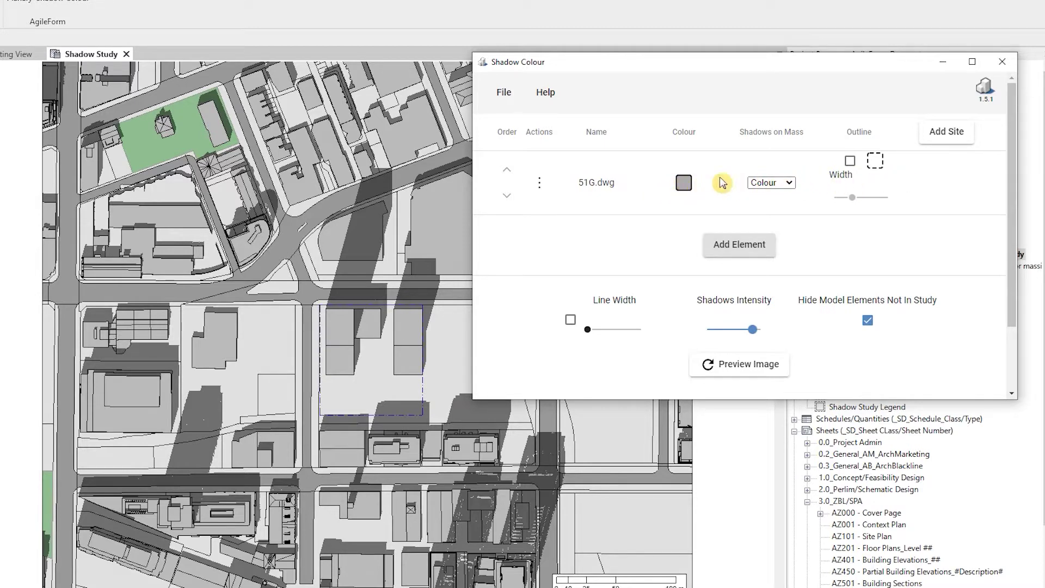
Set the 51G.dwg shadow colour to dark grey
left_click(682, 182)
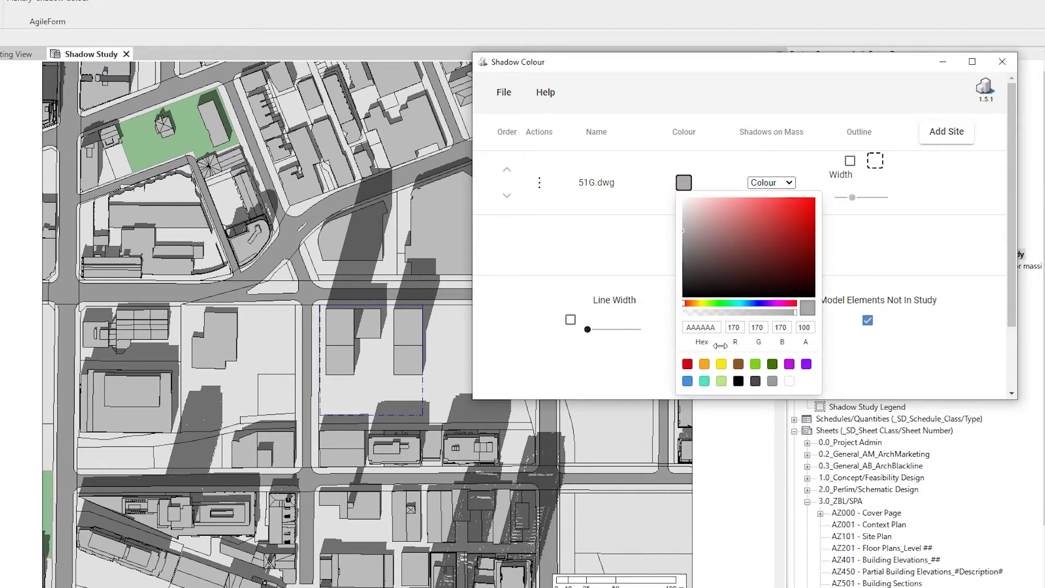
left_click(756, 382)
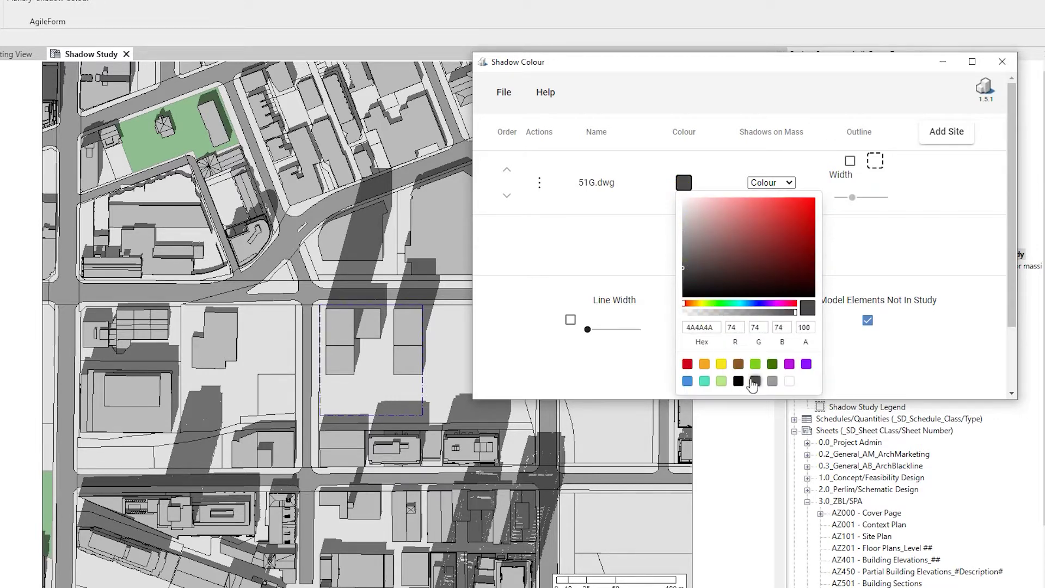
left_click(649, 242)
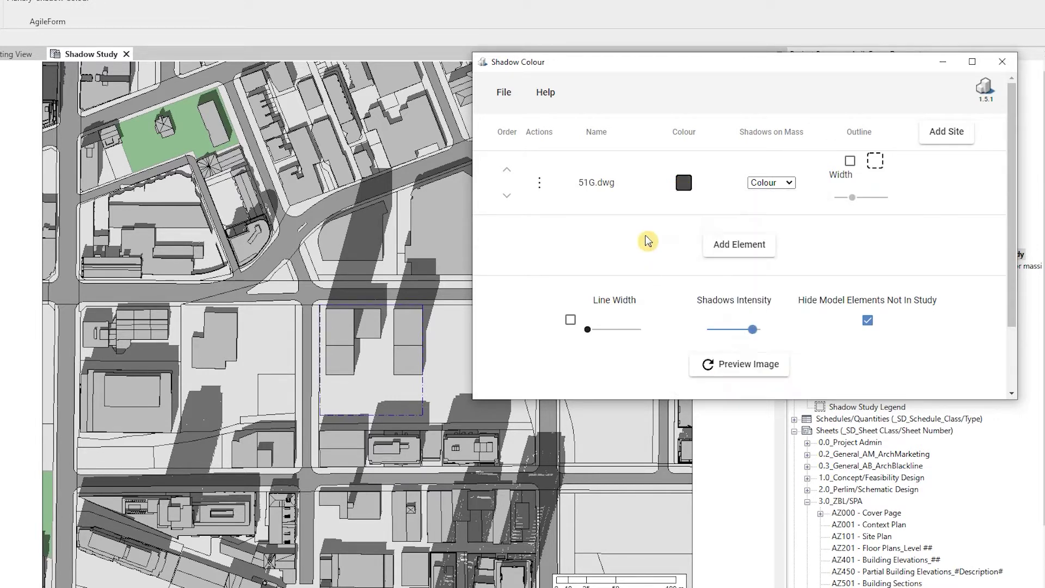
Add the Proposed mass to the study with orange shadows
left_click(742, 253)
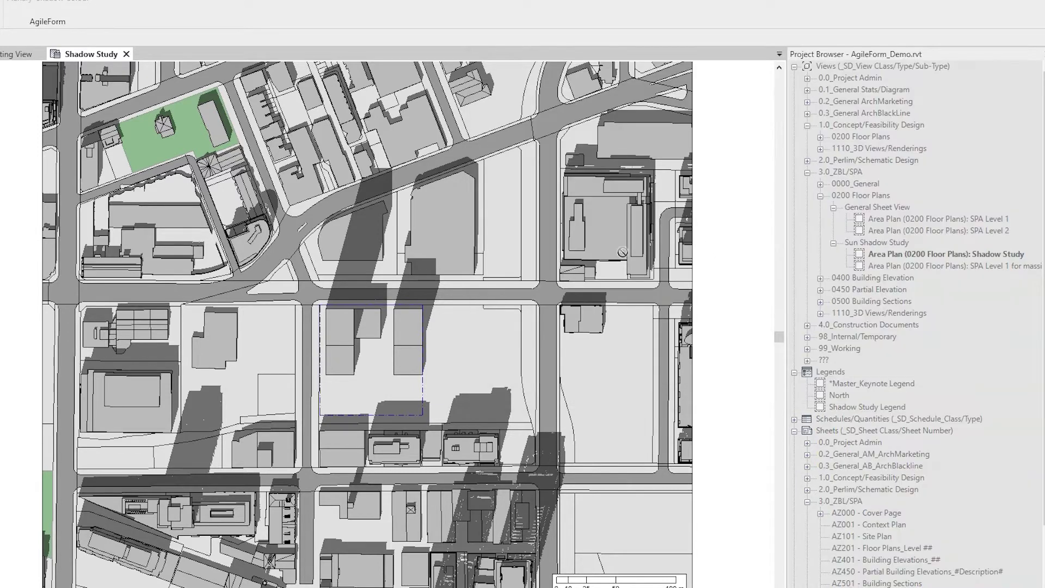
left_click(367, 321)
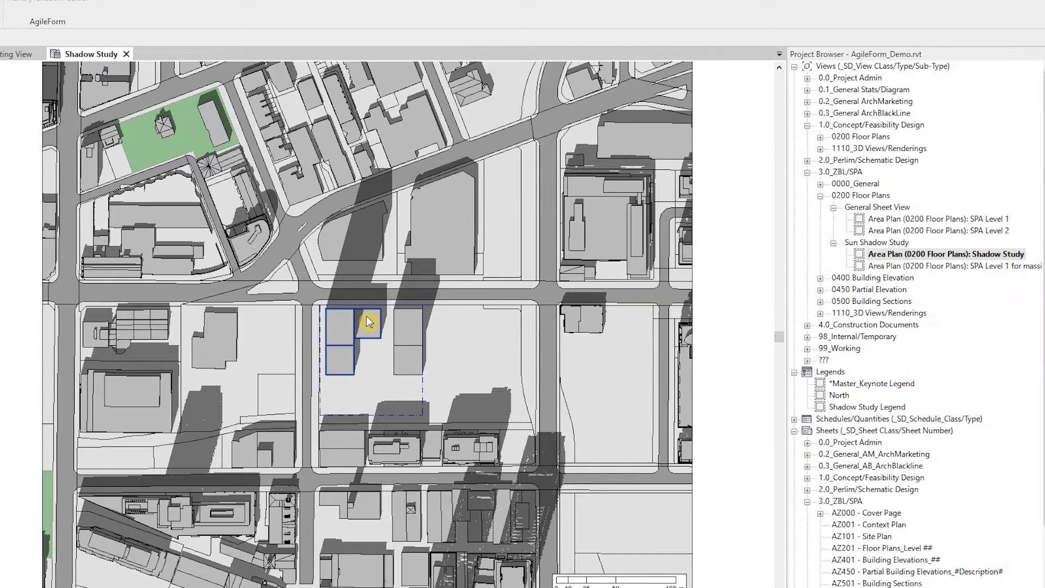
left_click(684, 246)
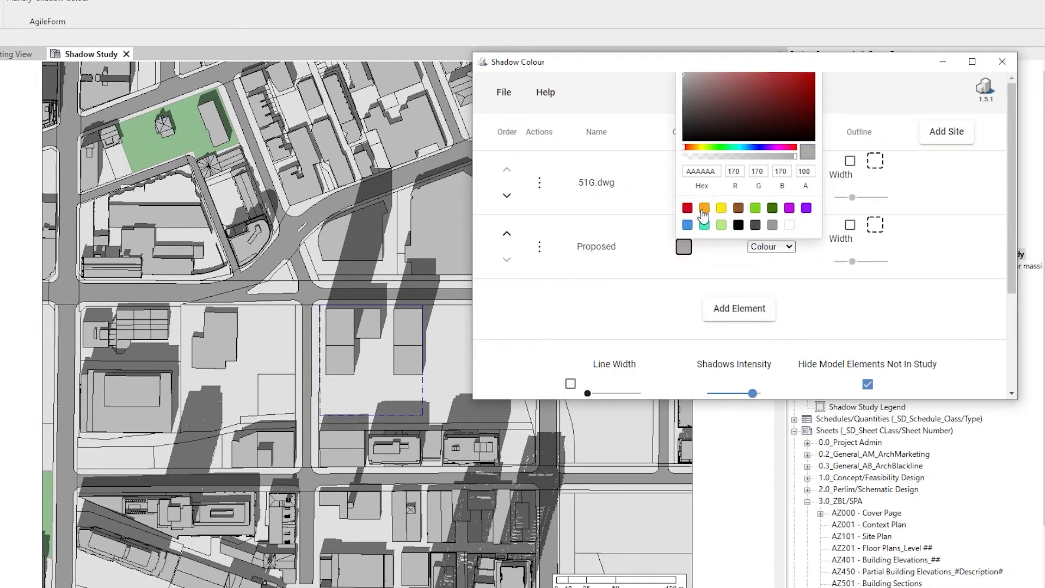
left_click(704, 208)
Add the Approved building to the study with blue shadows
left_click(733, 316)
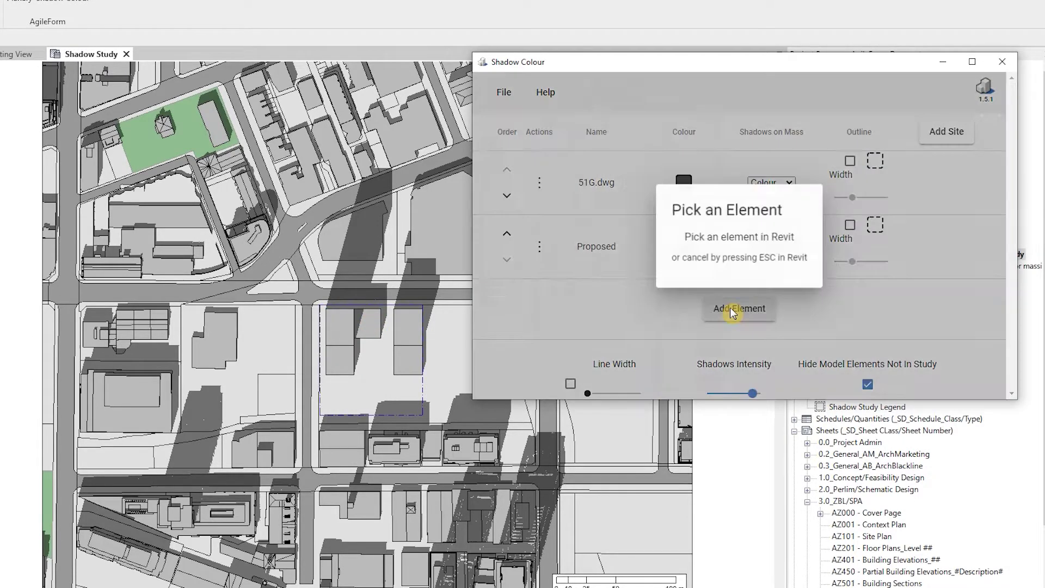
left_click(409, 318)
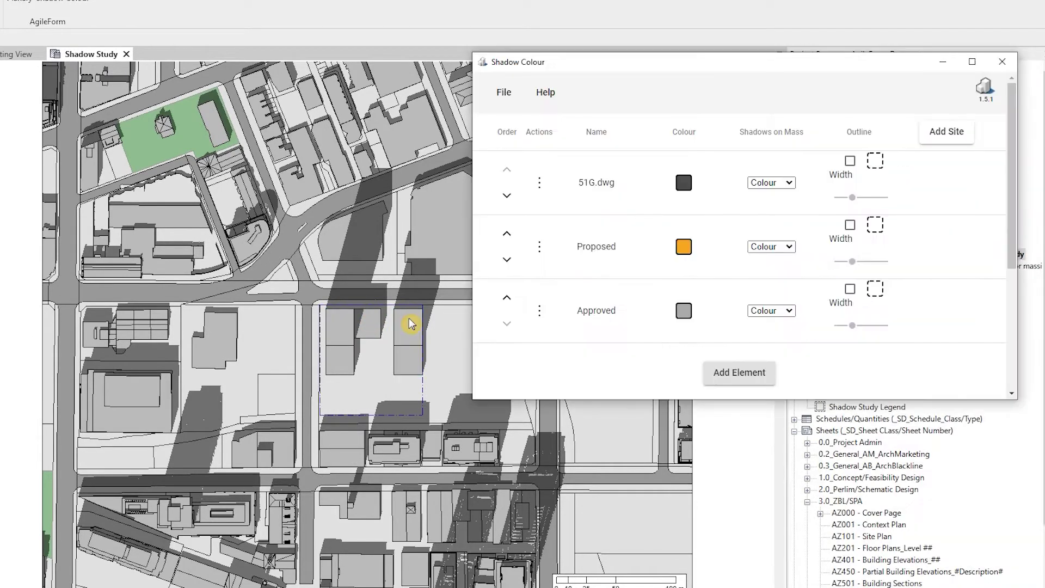
left_click(684, 311)
left_click(688, 289)
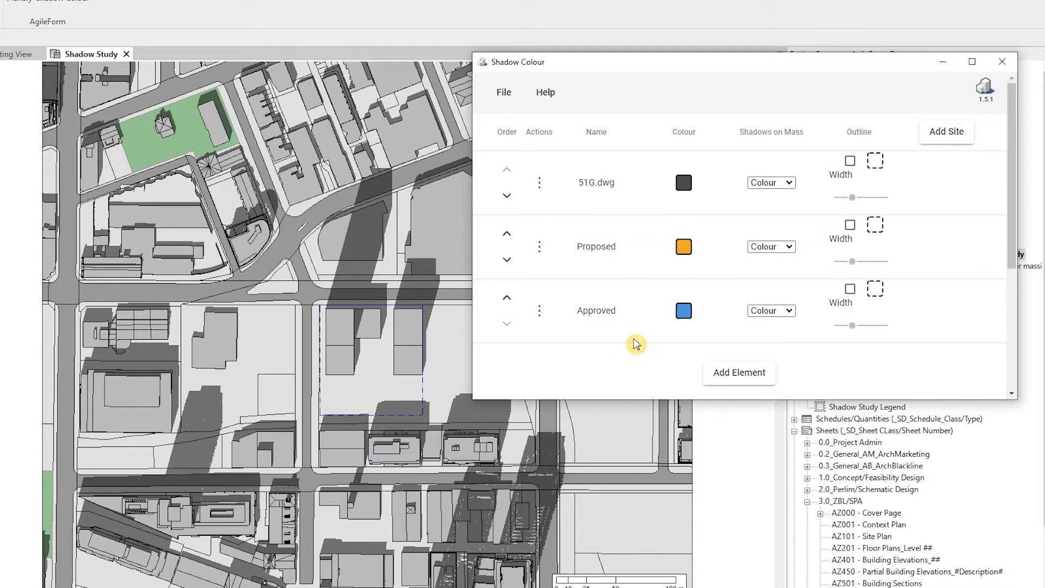
scroll(637, 336, "down", 5)
scroll(635, 341, "down", 1)
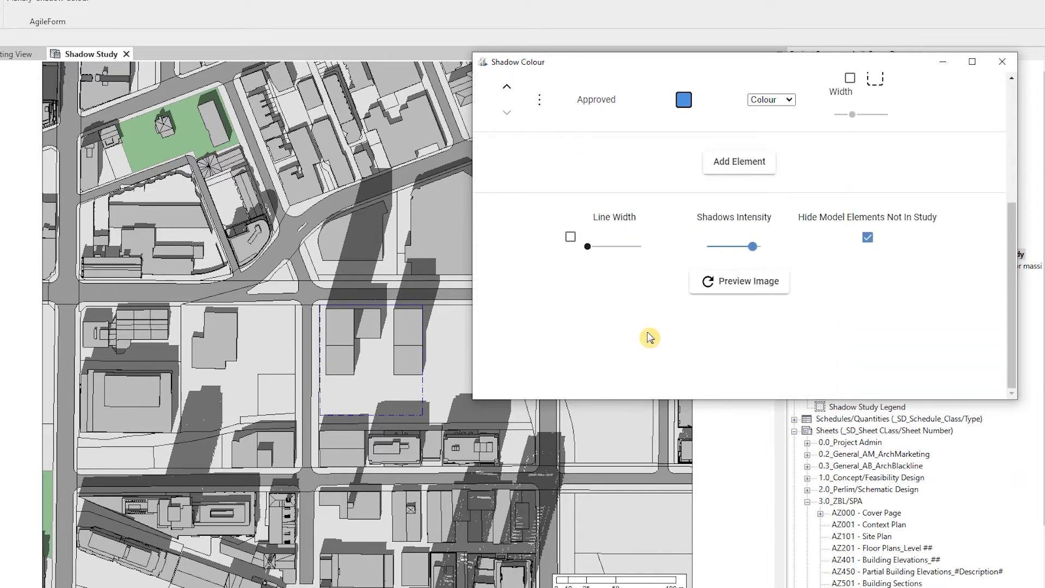
Render a preview image showing orange Proposed and blue Approved shadows over grey
left_click(730, 290)
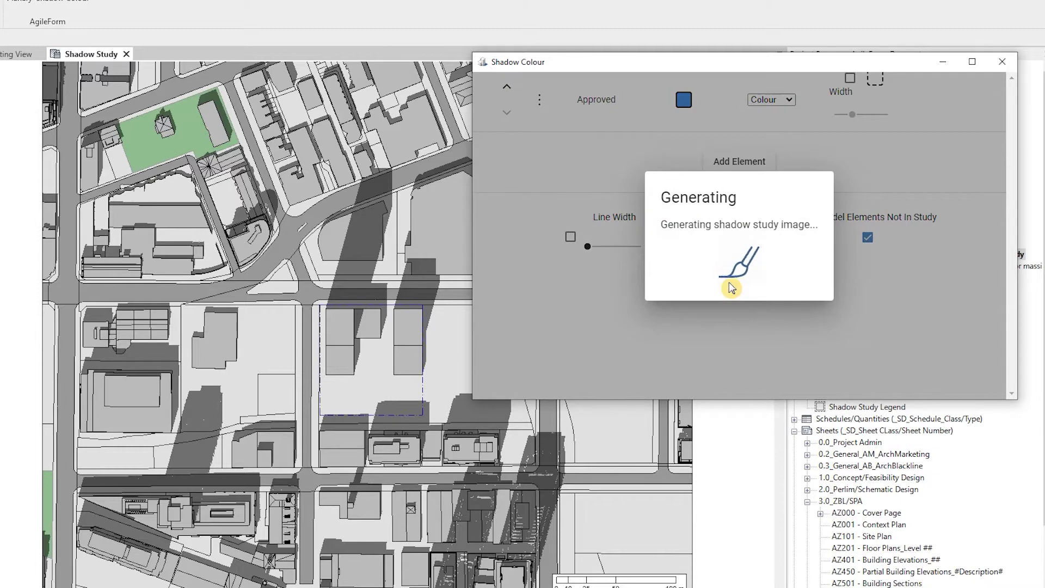
scroll(550, 323, "down", 3)
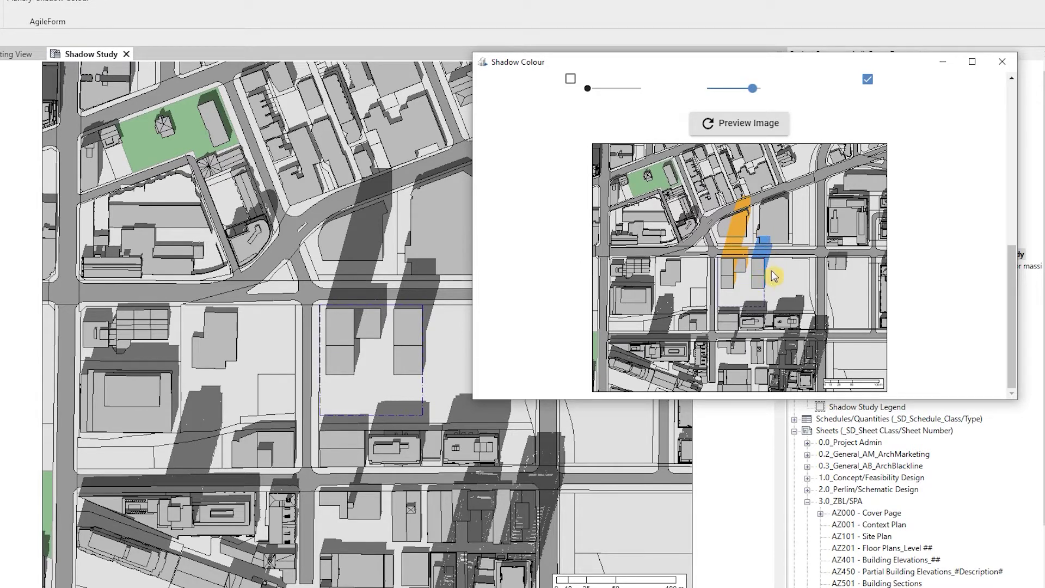
scroll(572, 263, "up", 3)
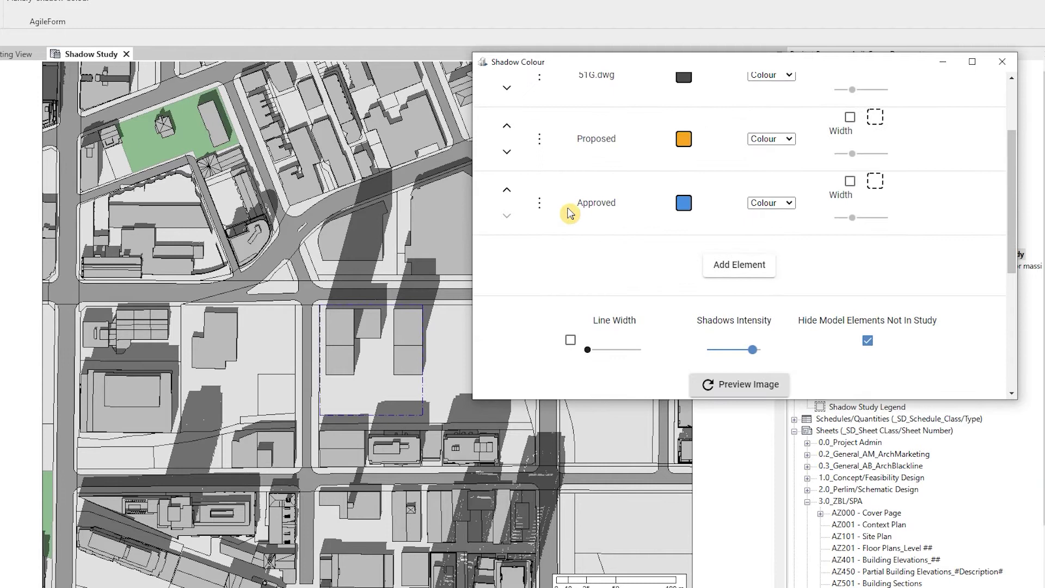
scroll(590, 252, "up", 1)
scroll(556, 245, "up", 2)
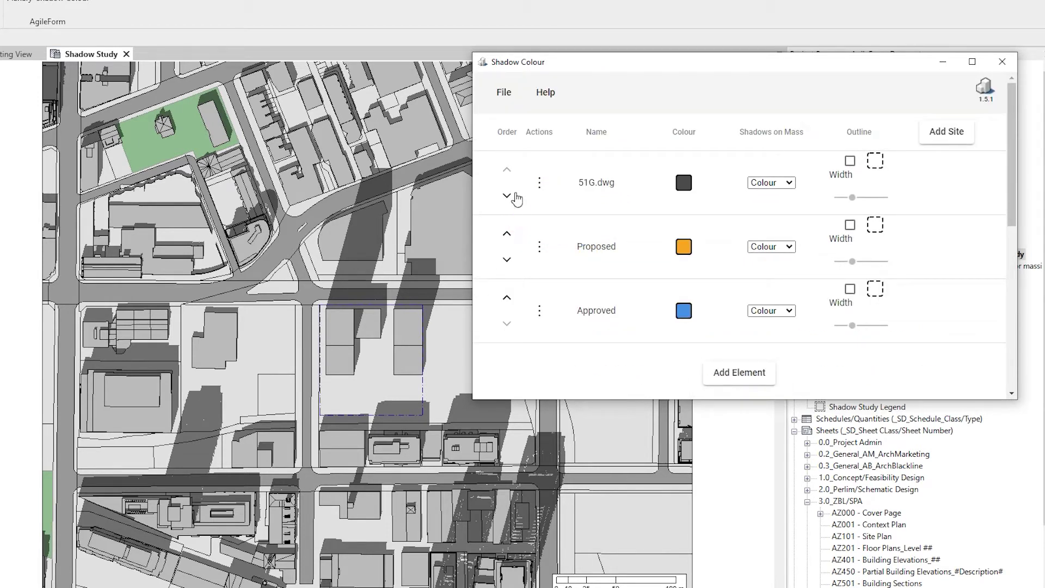
Try reordering the element rows, keeping 51G.dwg on top, then show a row's actions menu
left_click(506, 237)
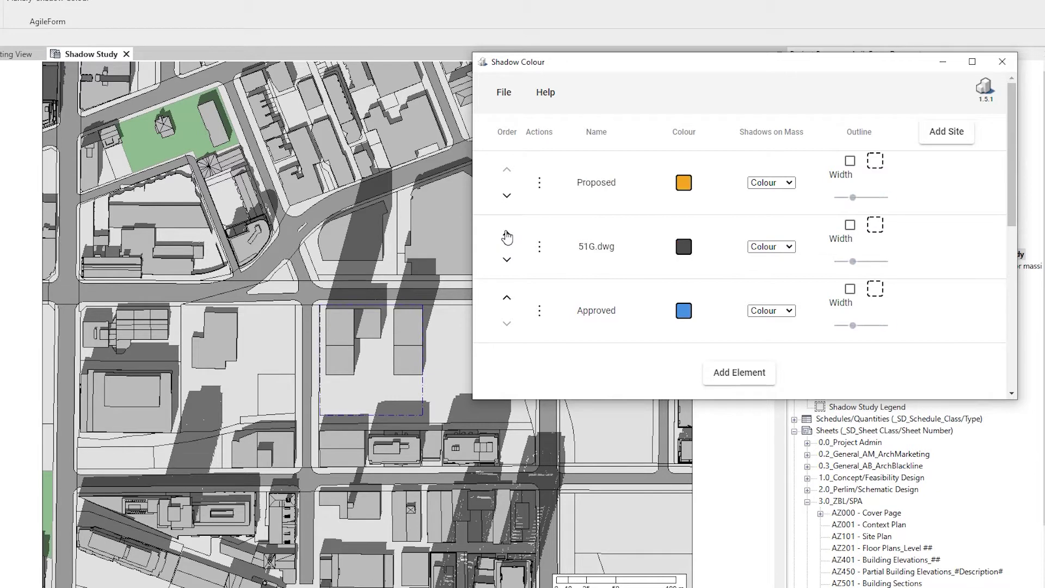
left_click(506, 199)
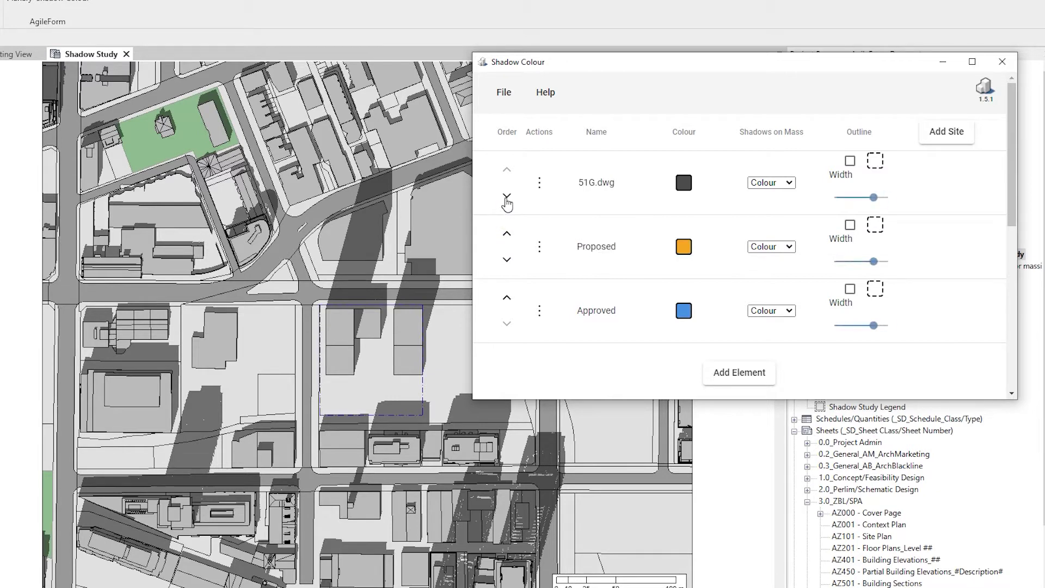
left_click(507, 261)
left_click(508, 299)
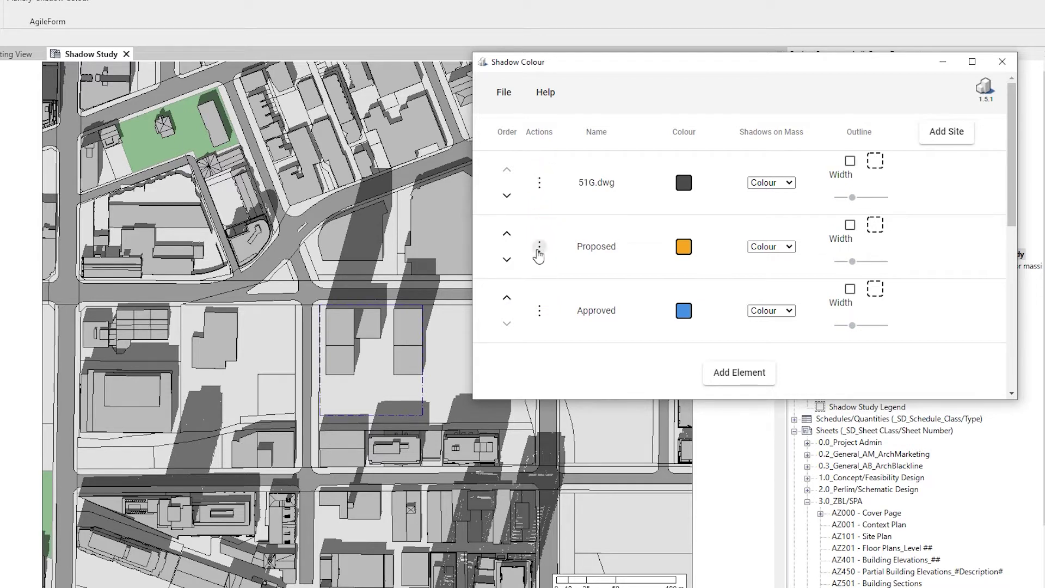
left_click(539, 247)
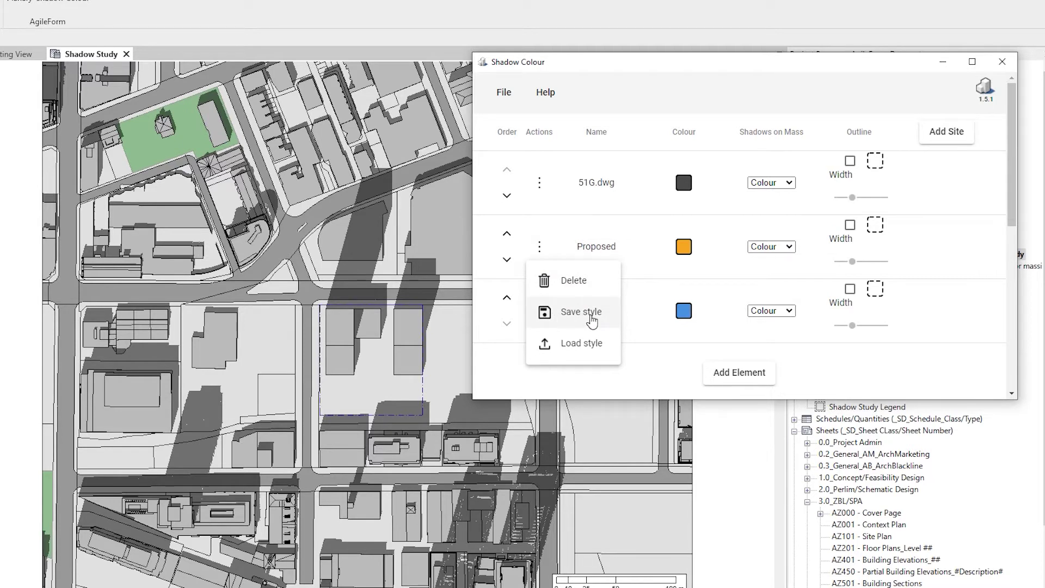
left_click(631, 368)
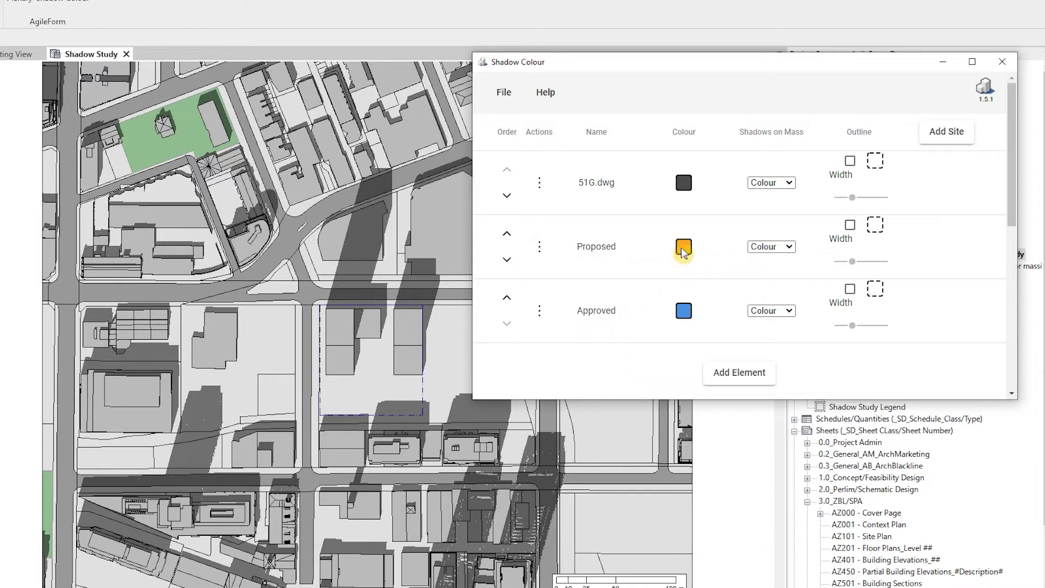
left_click(683, 252)
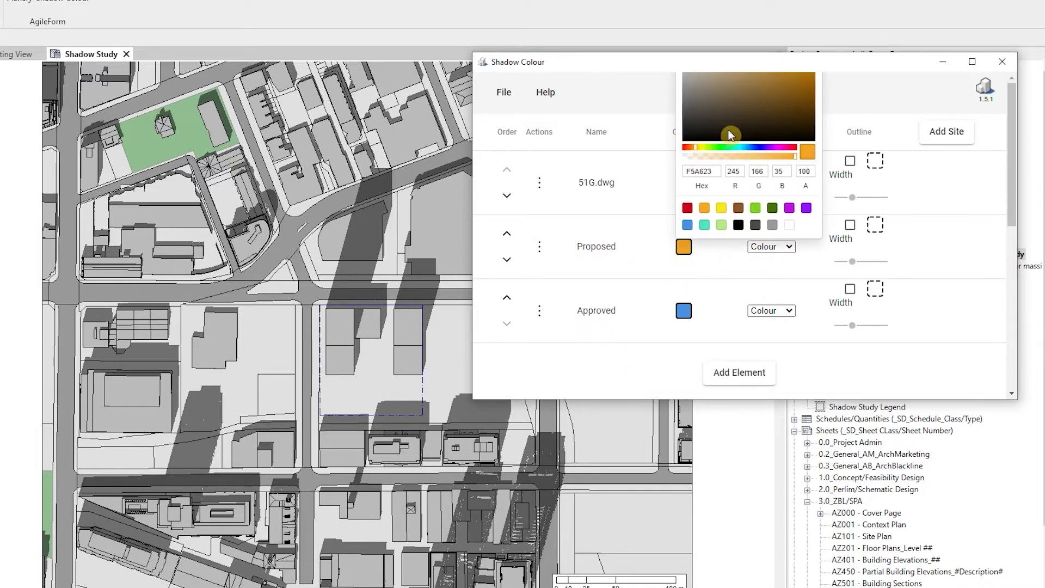
left_click(684, 311)
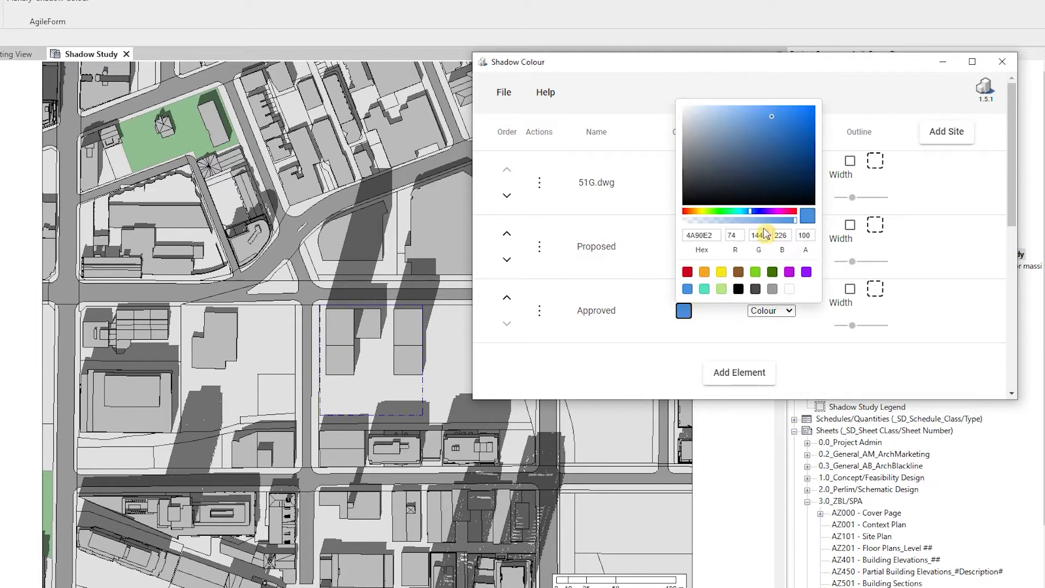
left_click(813, 359)
left_click(788, 310)
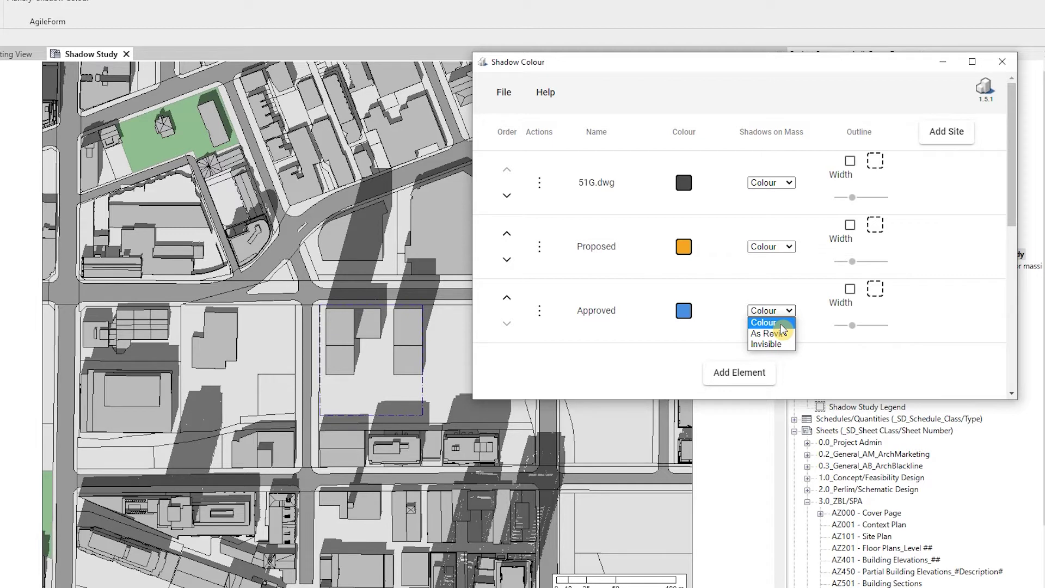
left_click(781, 325)
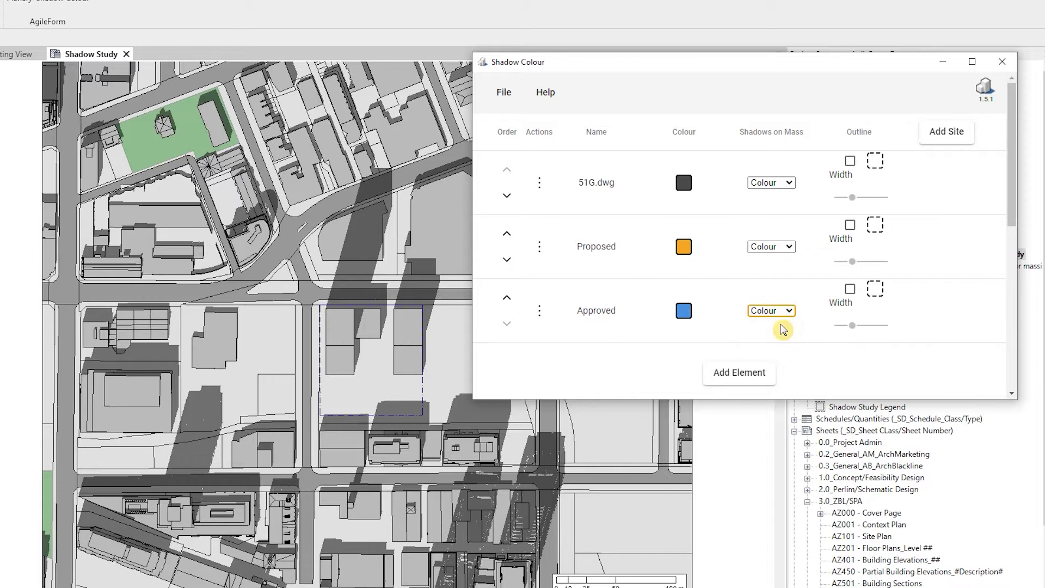
Give Approved a red outline at maximum width, then switch the outline off
left_click(850, 290)
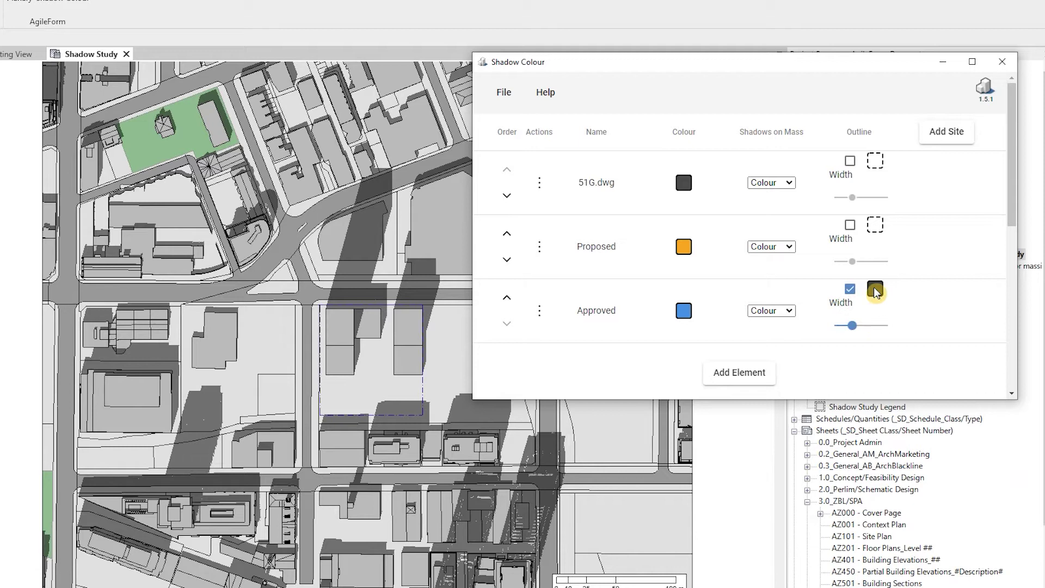
left_click(876, 290)
left_click(874, 84)
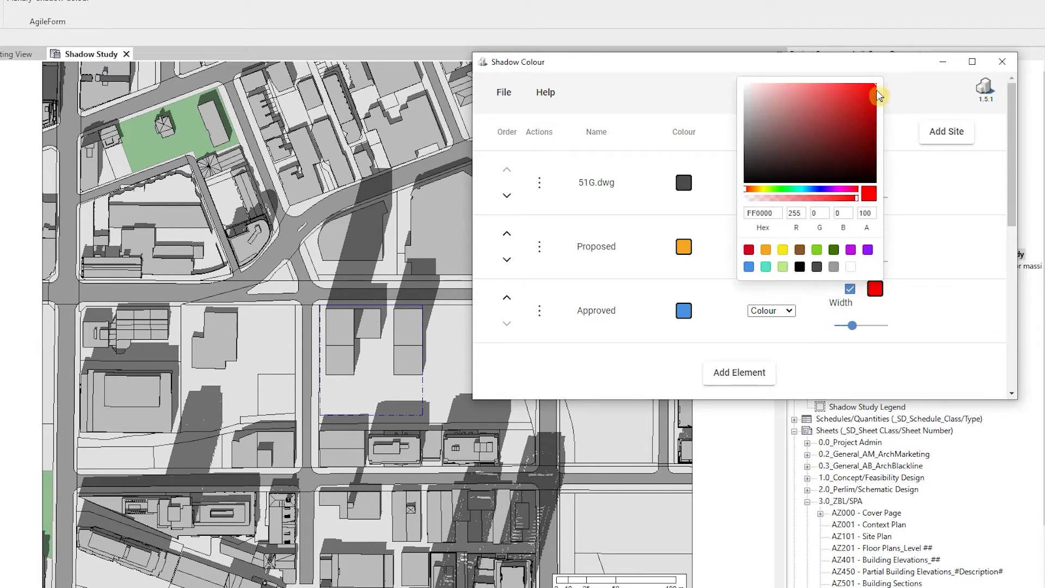
left_click(851, 325)
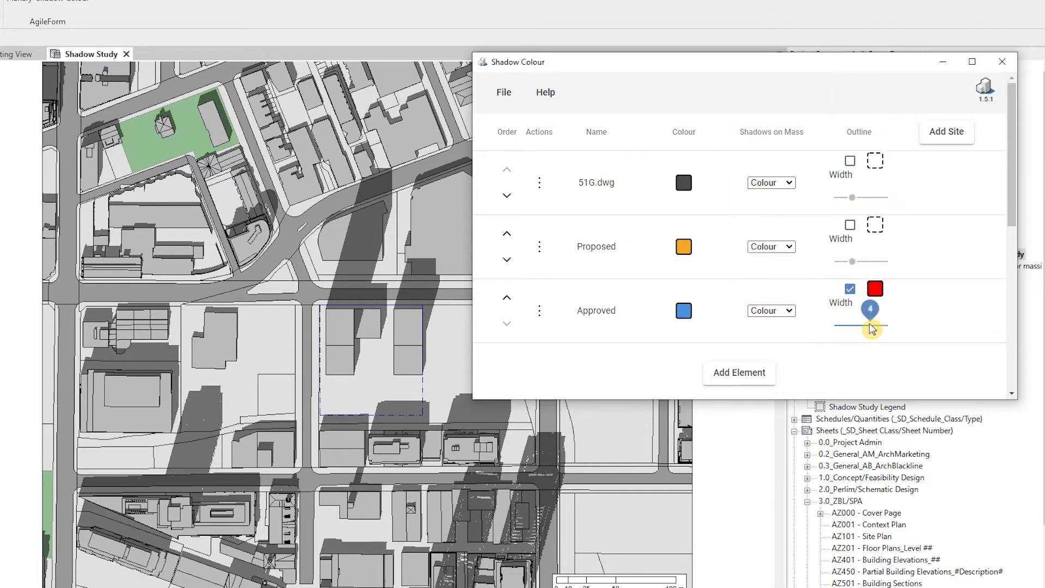
left_click_drag(853, 325, 888, 325)
left_click(850, 289)
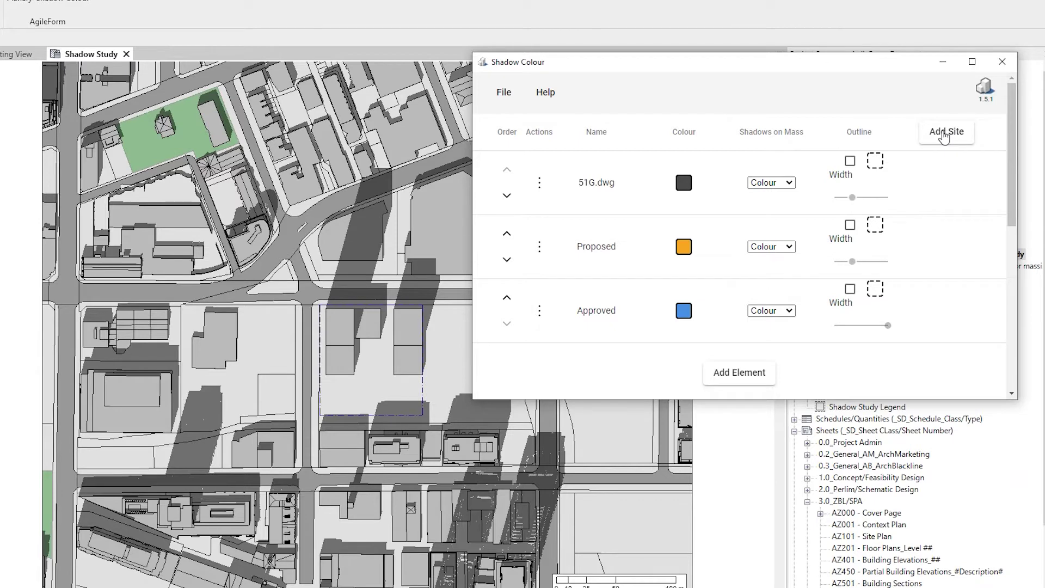
Add the dashed area as Site 1, override all three elements, and set intensity to ~93
left_click(945, 135)
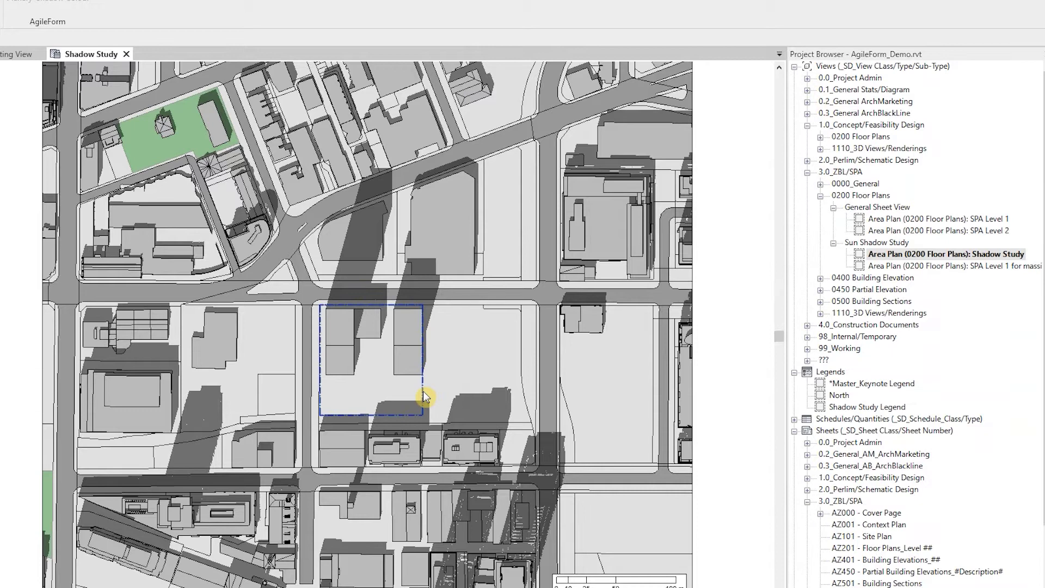
left_click(422, 392)
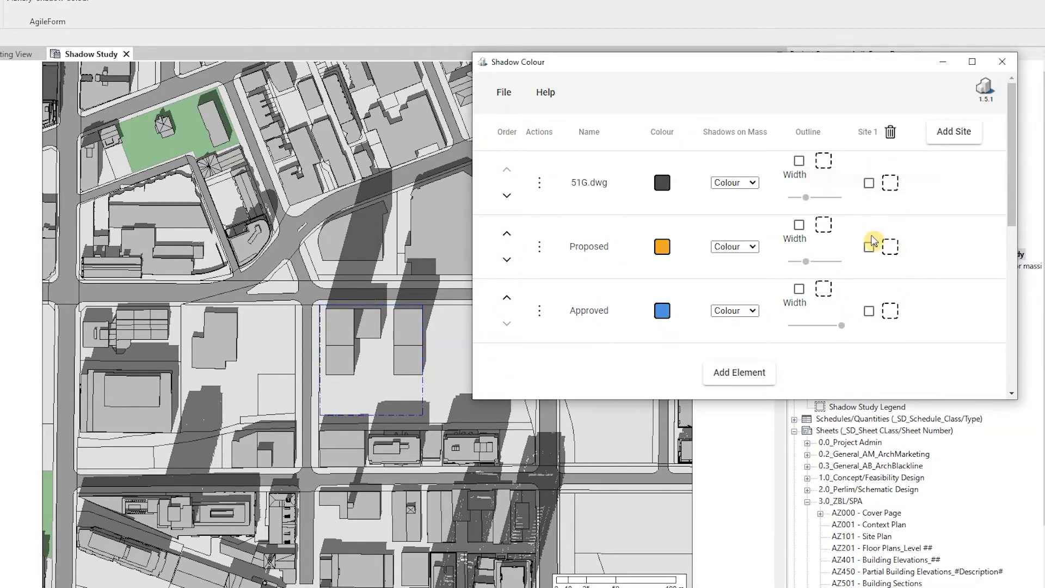
left_click(868, 246)
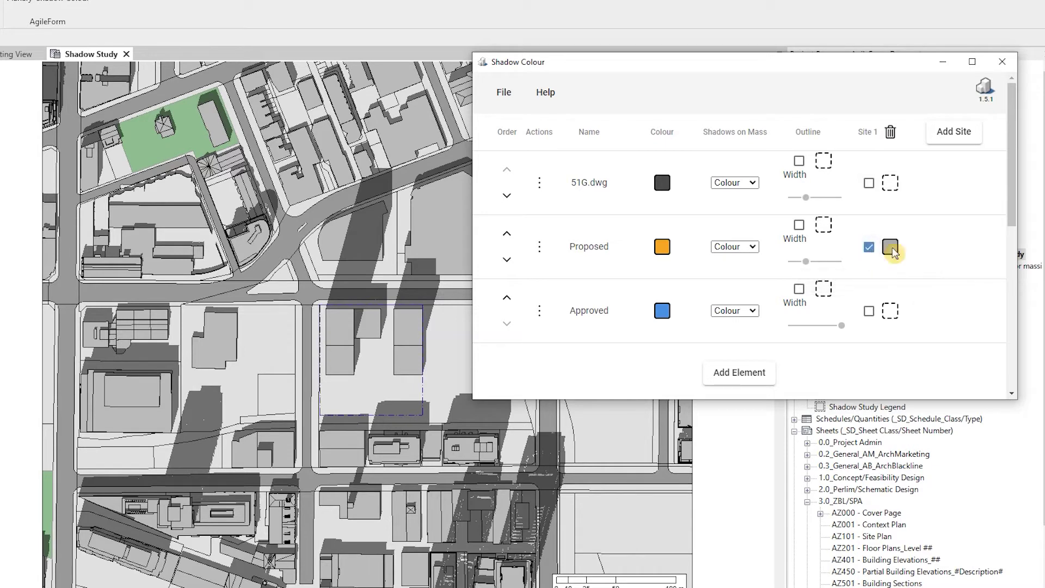
left_click(869, 183)
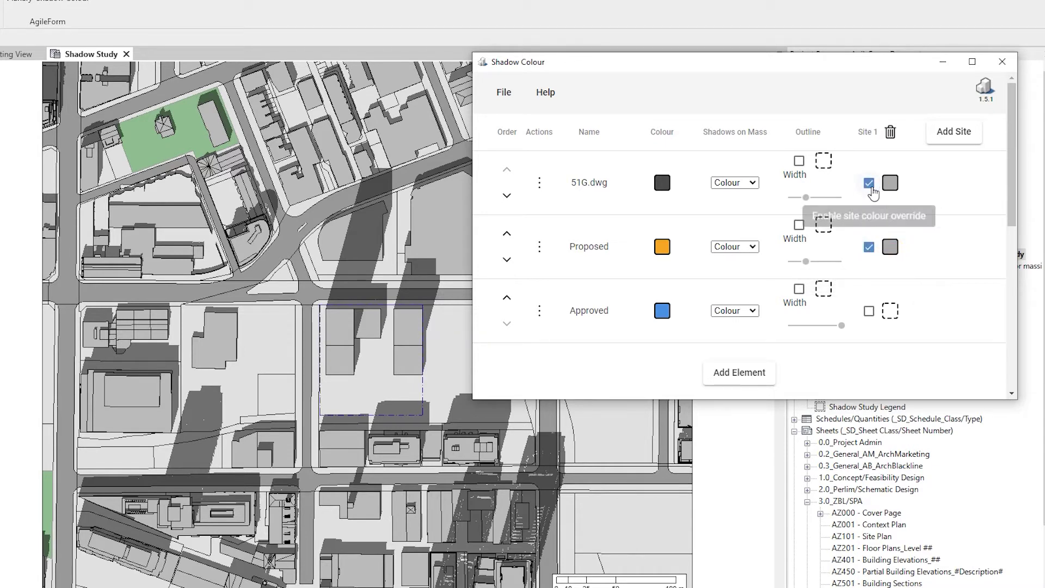
left_click(868, 310)
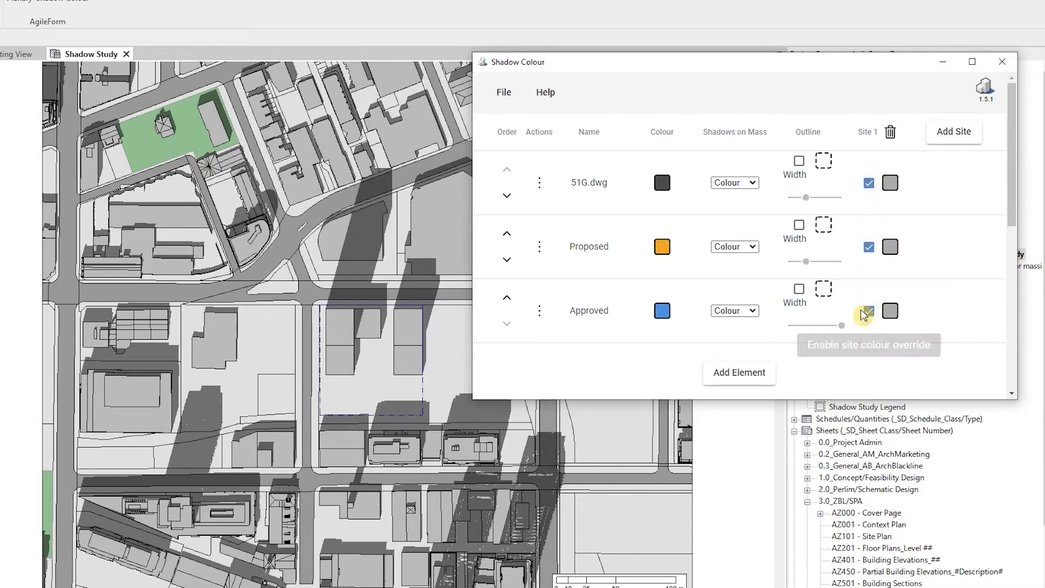
scroll(863, 315, "down", 1)
scroll(861, 316, "down", 3)
scroll(860, 318, "down", 1)
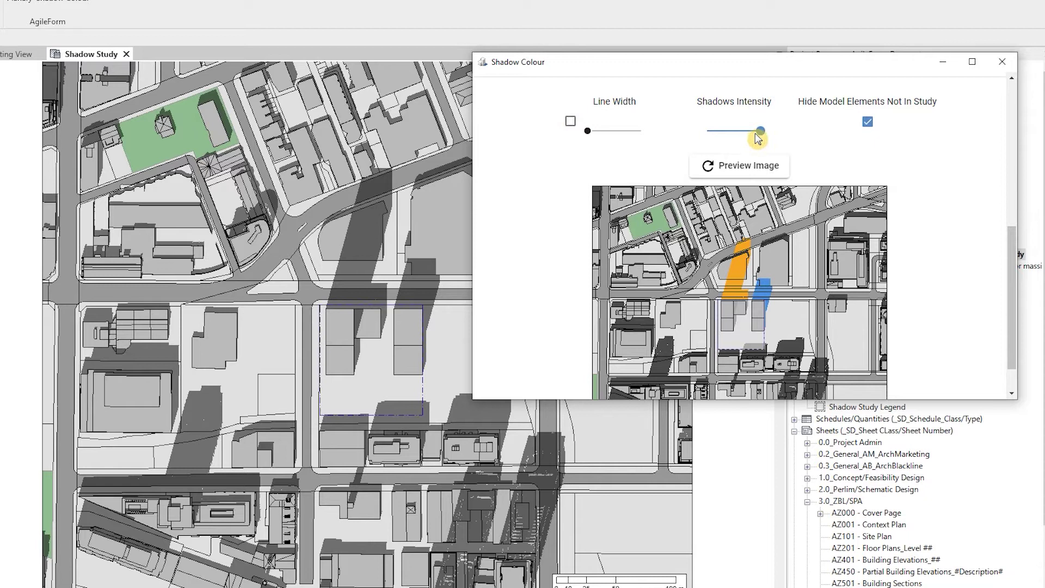
left_click_drag(758, 137, 762, 134)
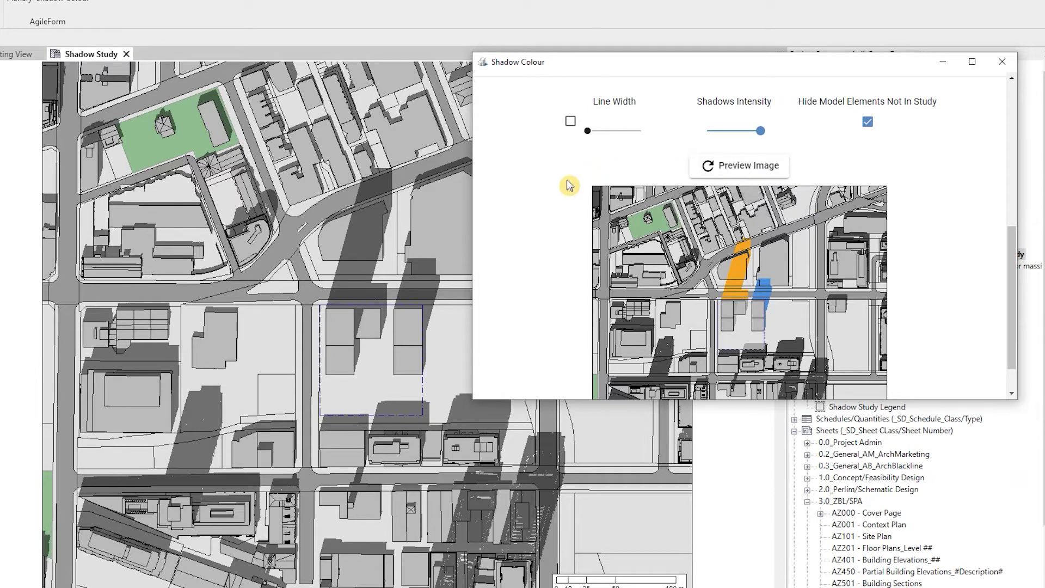
scroll(569, 185, "up", 5)
scroll(567, 181, "up", 3)
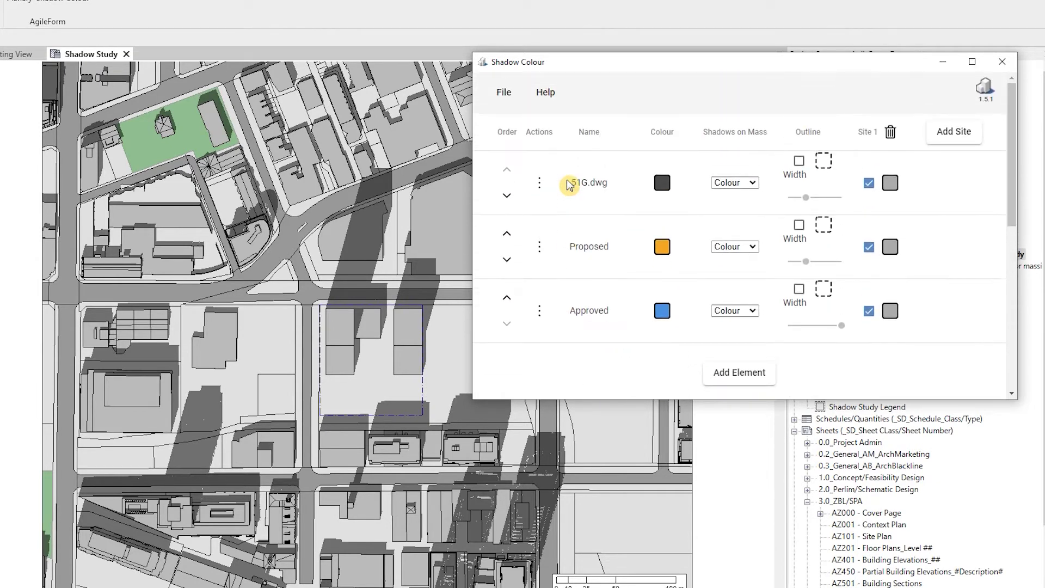
Set up a time-interval export as a Single Day solar study on 3/21/2020
left_click(499, 98)
mouse_move(520, 125)
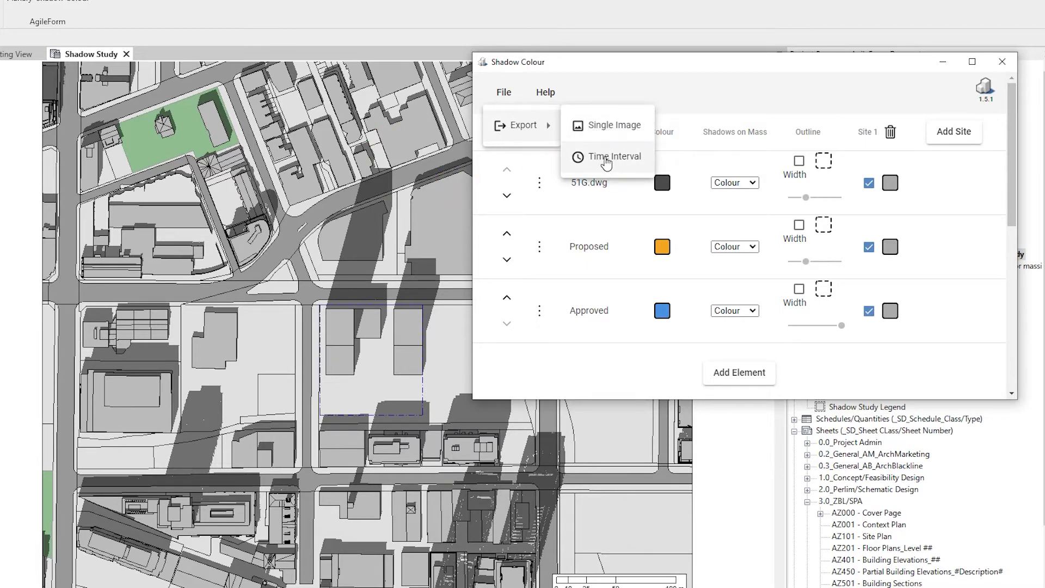
left_click(607, 160)
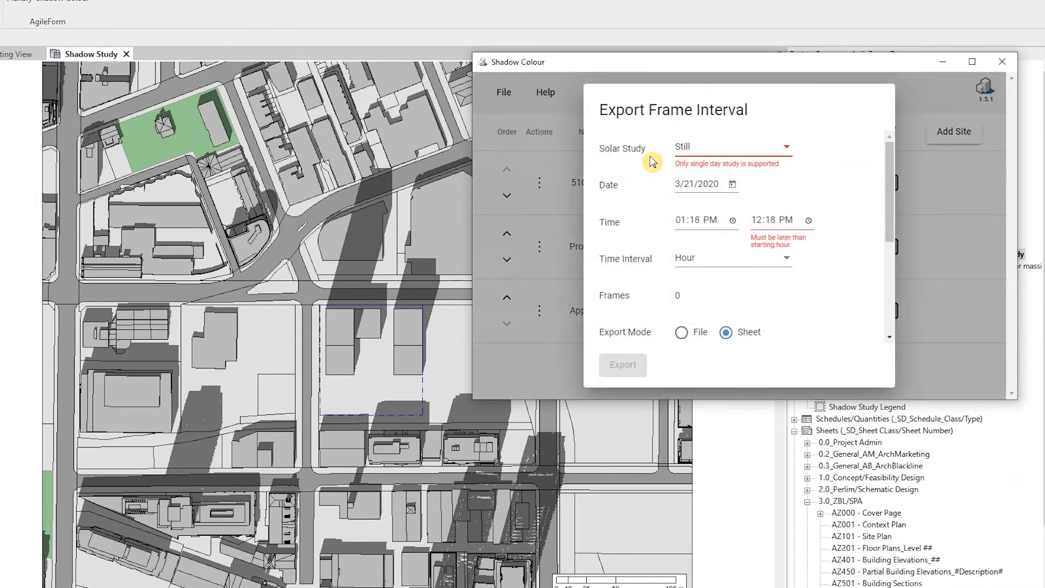
left_click(713, 153)
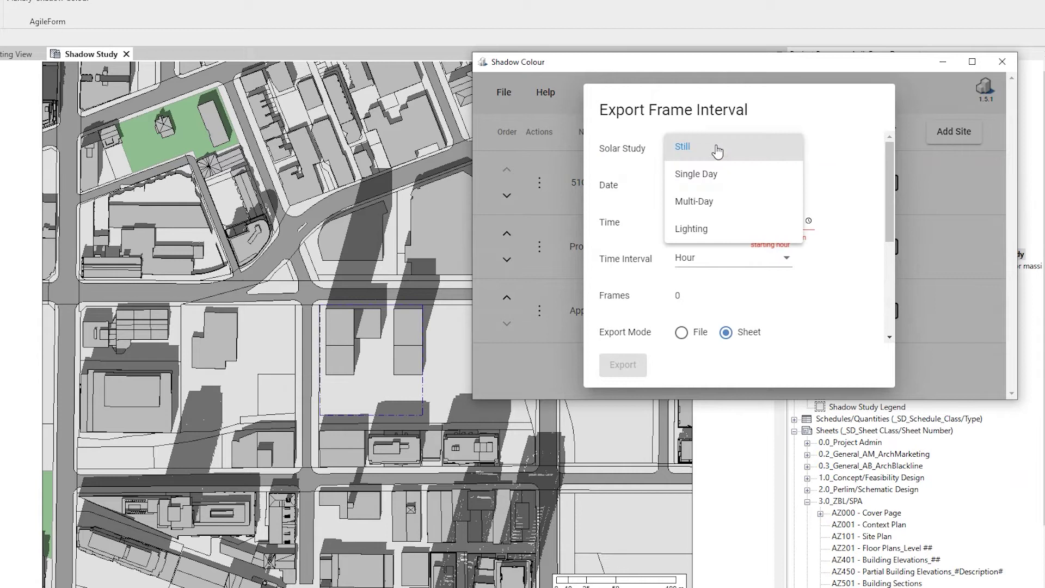
left_click(715, 175)
left_click(731, 185)
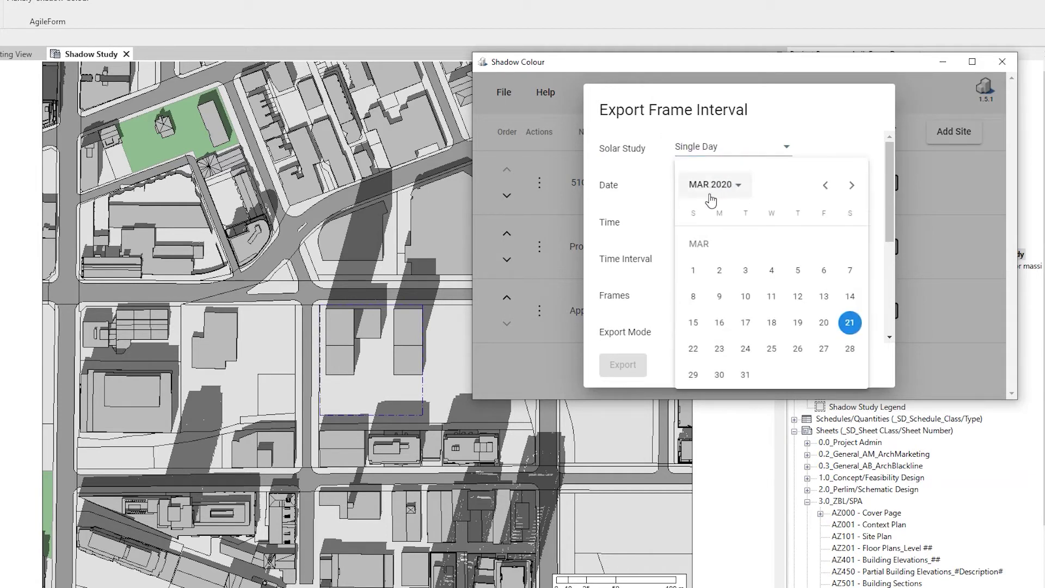
left_click(669, 210)
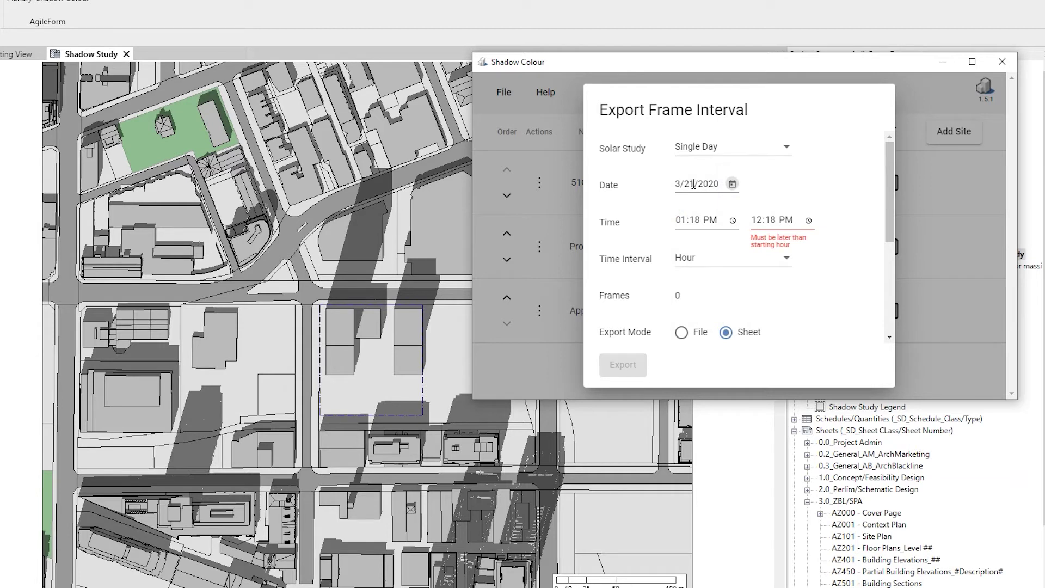
Set the study from 09:18 AM to 03:18 PM at one frame per hour
left_click(672, 222)
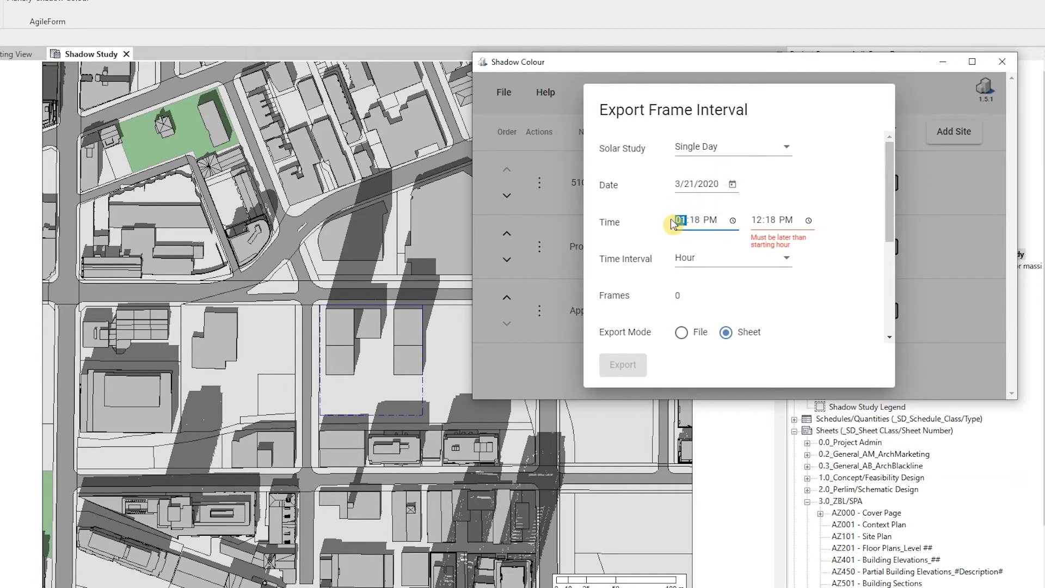
type("09")
left_click(710, 221)
key("a")
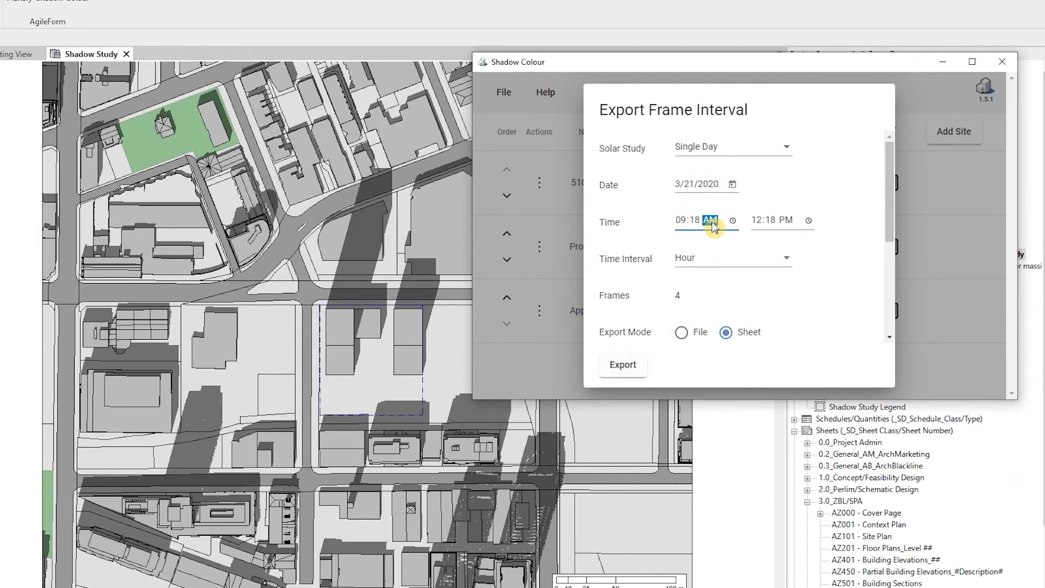
left_click(759, 222)
type("03")
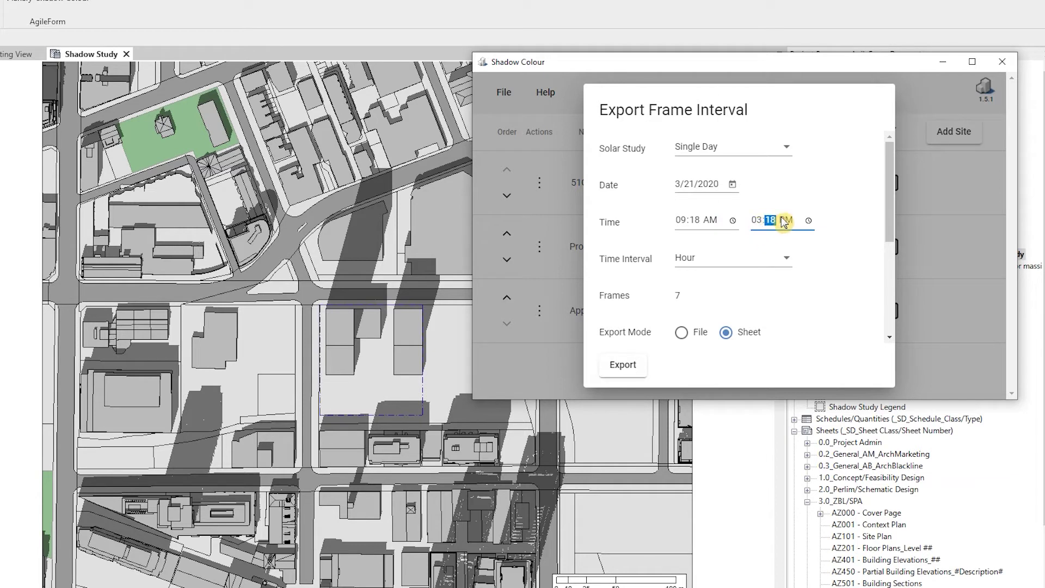
left_click(726, 262)
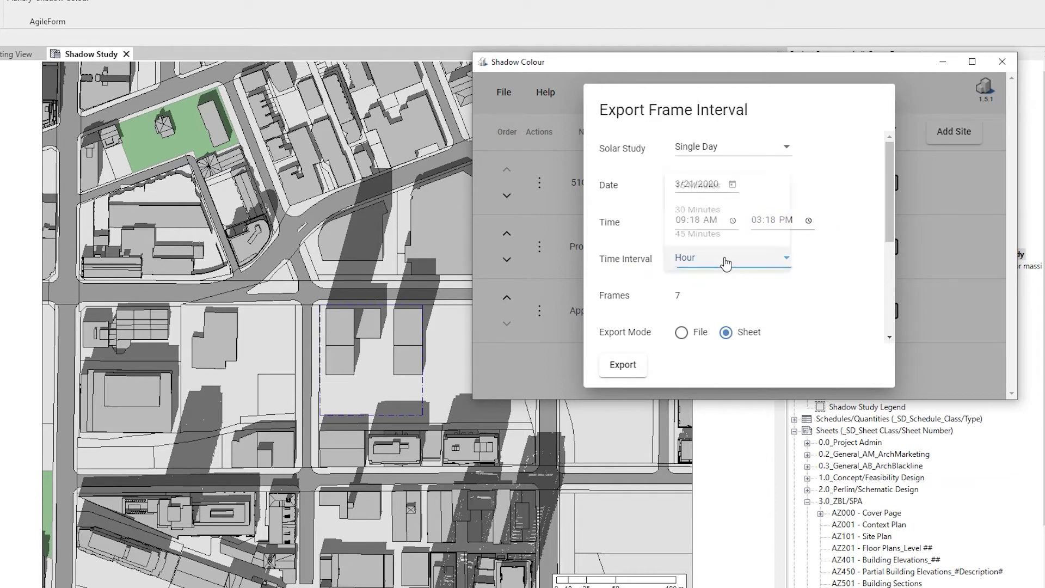
left_click(860, 300)
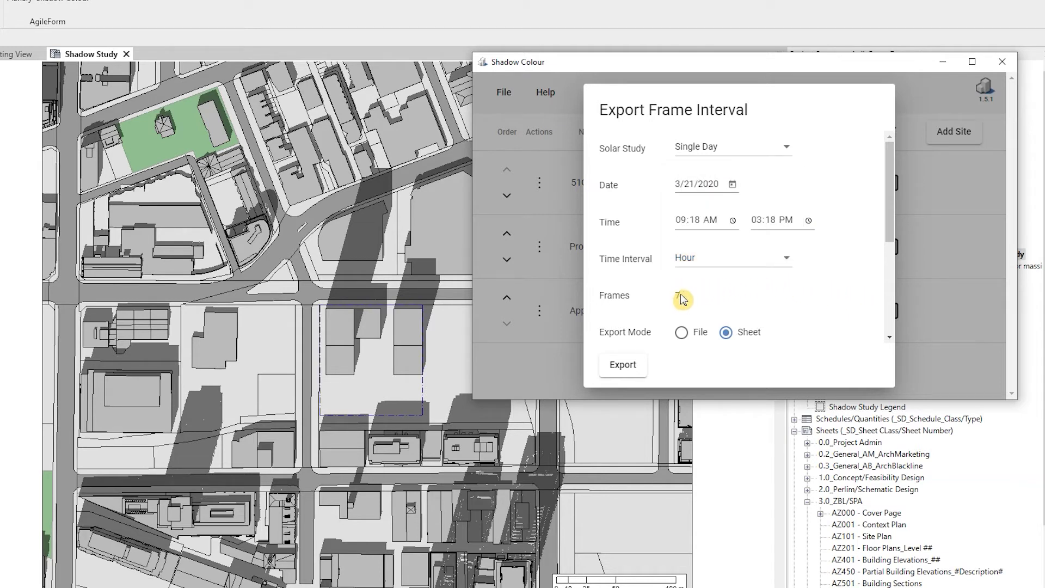
scroll(680, 294, "down", 1)
scroll(679, 269, "down", 2)
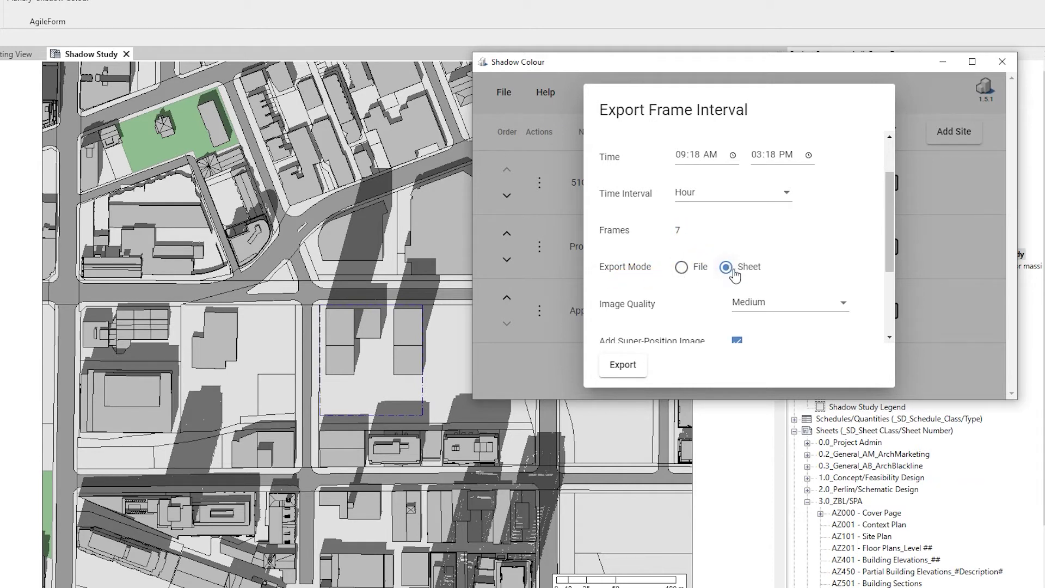
Export as image files at Medium quality with a 500 ms GIF frame delay
left_click(682, 273)
scroll(683, 275, "down", 2)
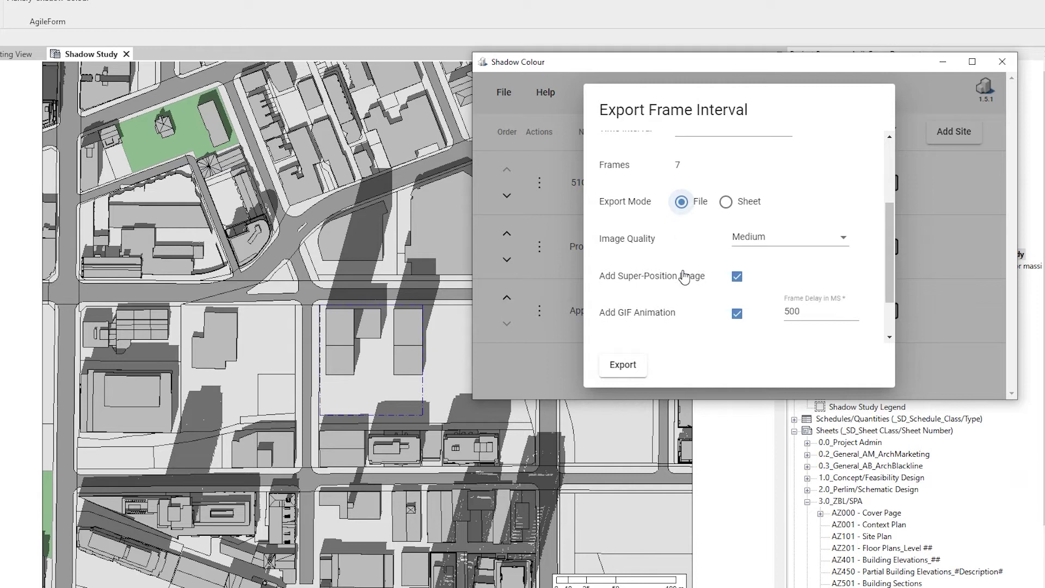
left_click(783, 238)
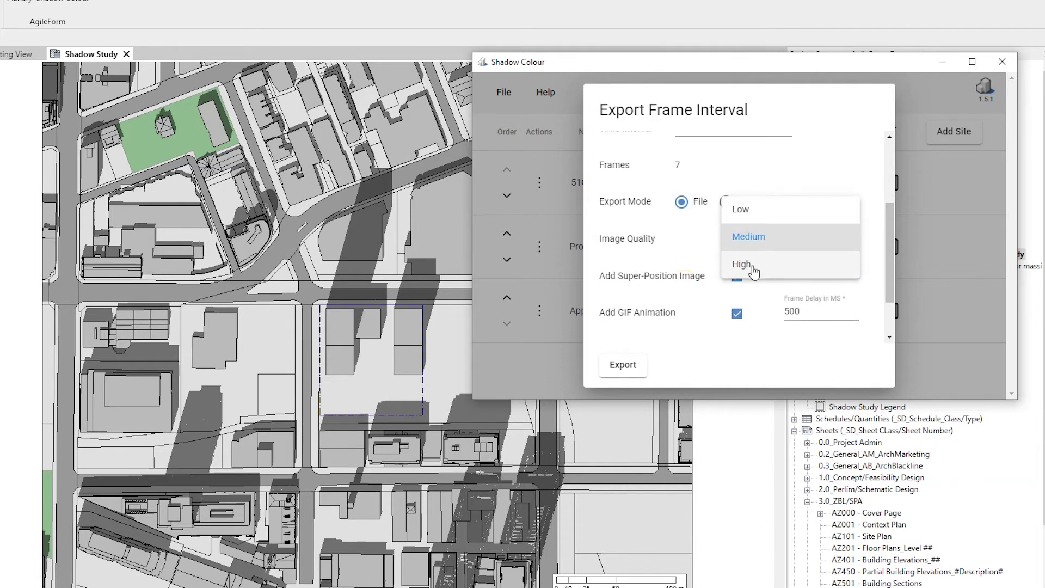
left_click(869, 227)
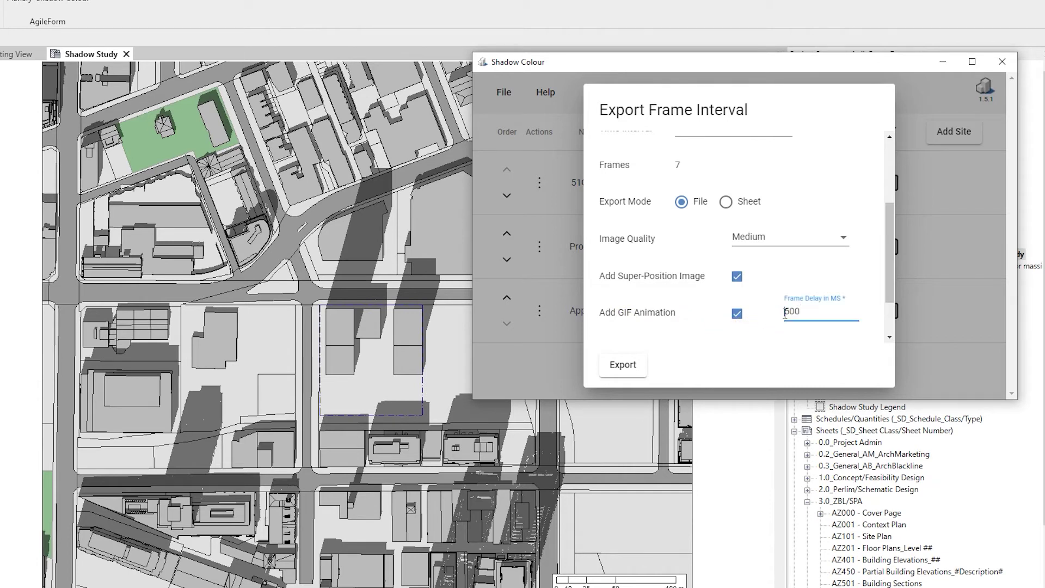
left_click(759, 322)
scroll(776, 321, "down", 2)
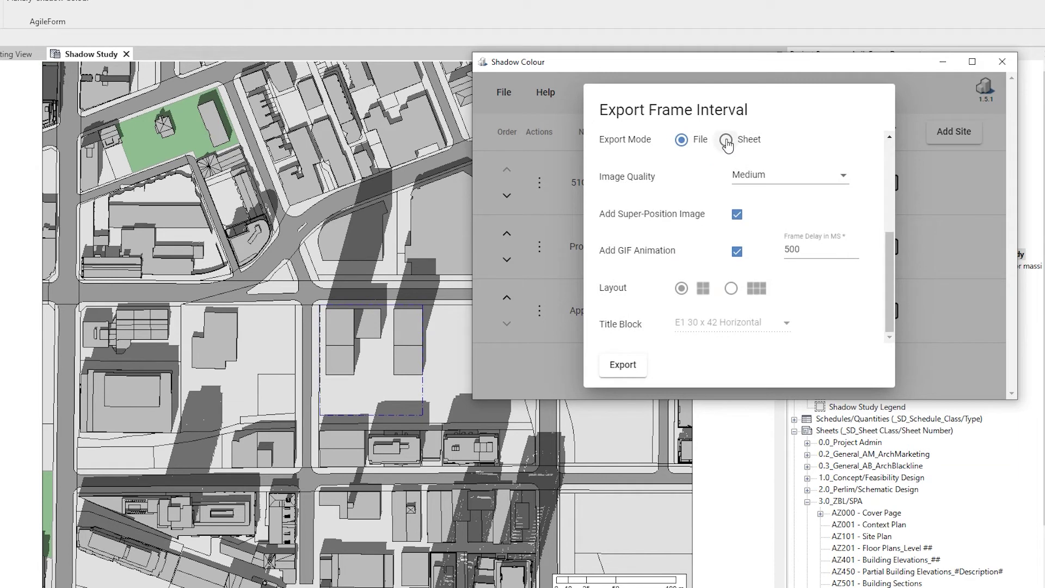
Try sheet export with the wider grid and E1 30 x 42 Horizontal title block, then revert to files
left_click(726, 141)
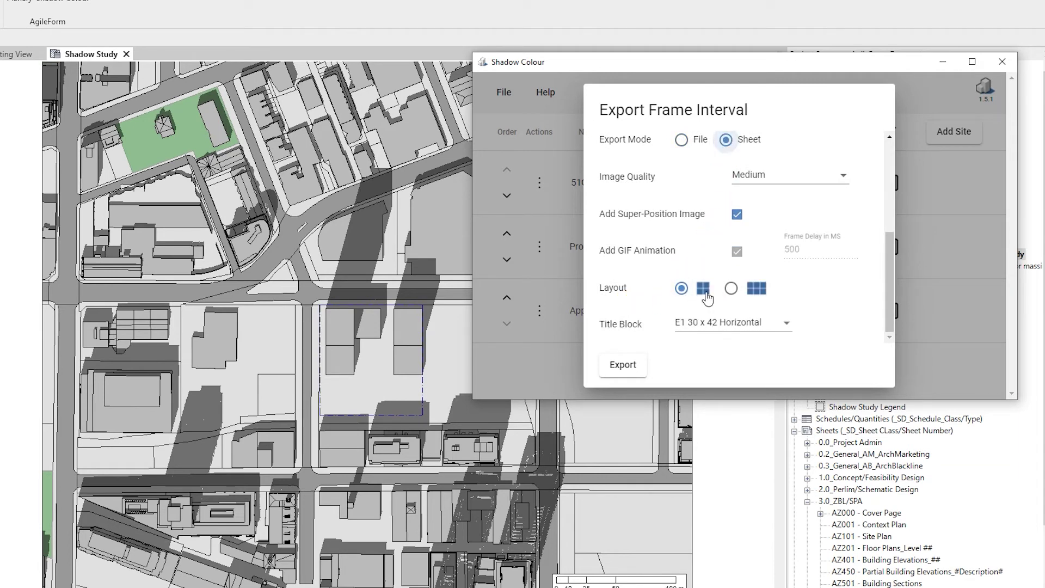
left_click(733, 289)
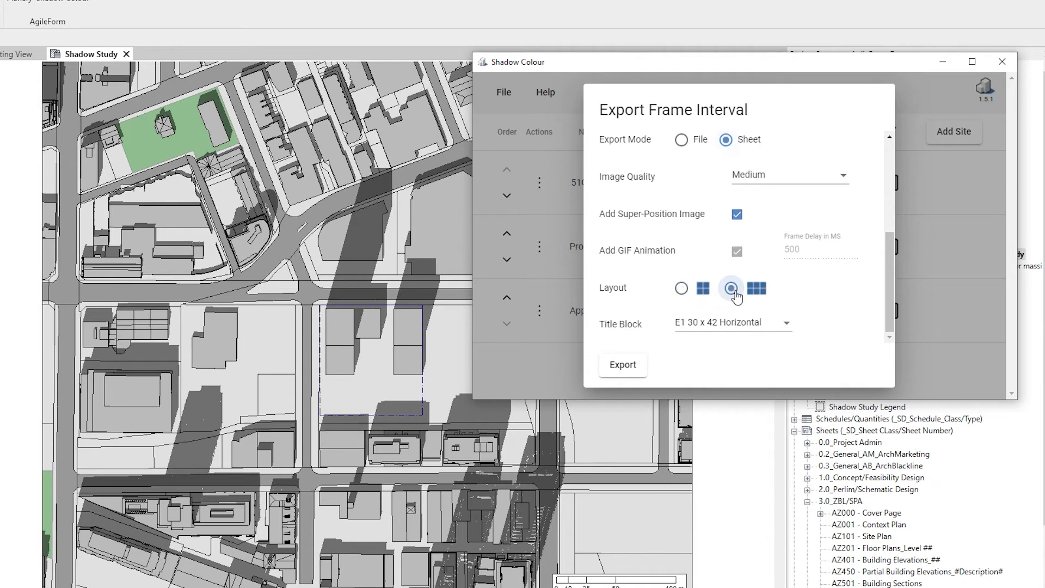
left_click(775, 324)
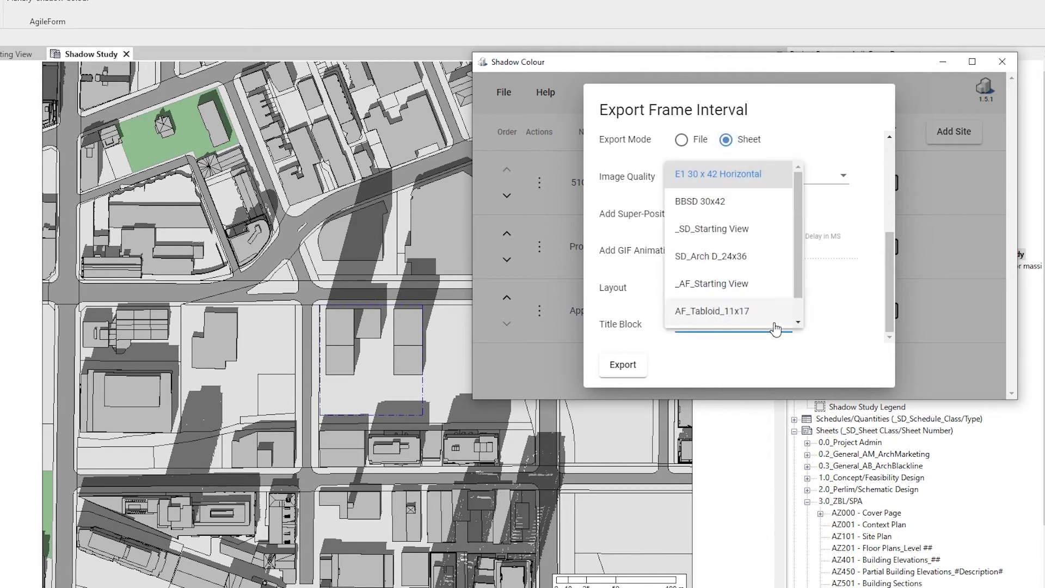
left_click(819, 335)
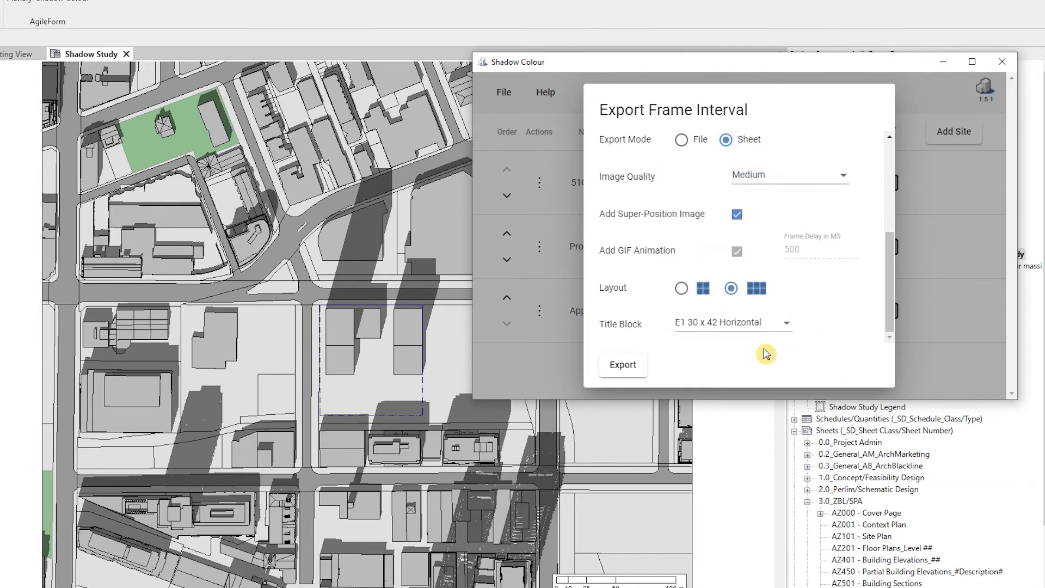
left_click(681, 141)
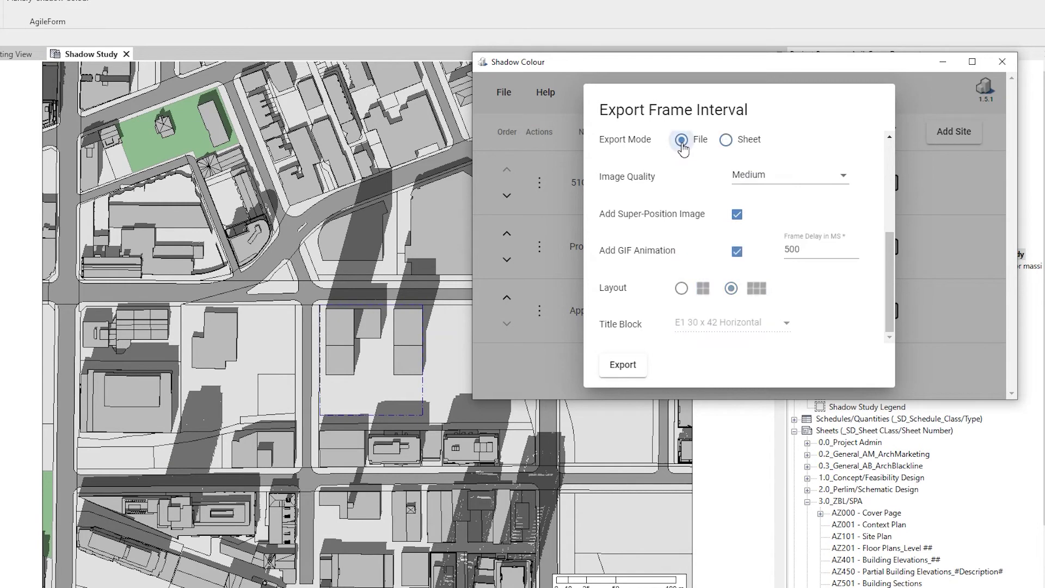
Export the hourly PNGs, GIF and superposition image to folder 1, then open the first frame from large icons
left_click(623, 367)
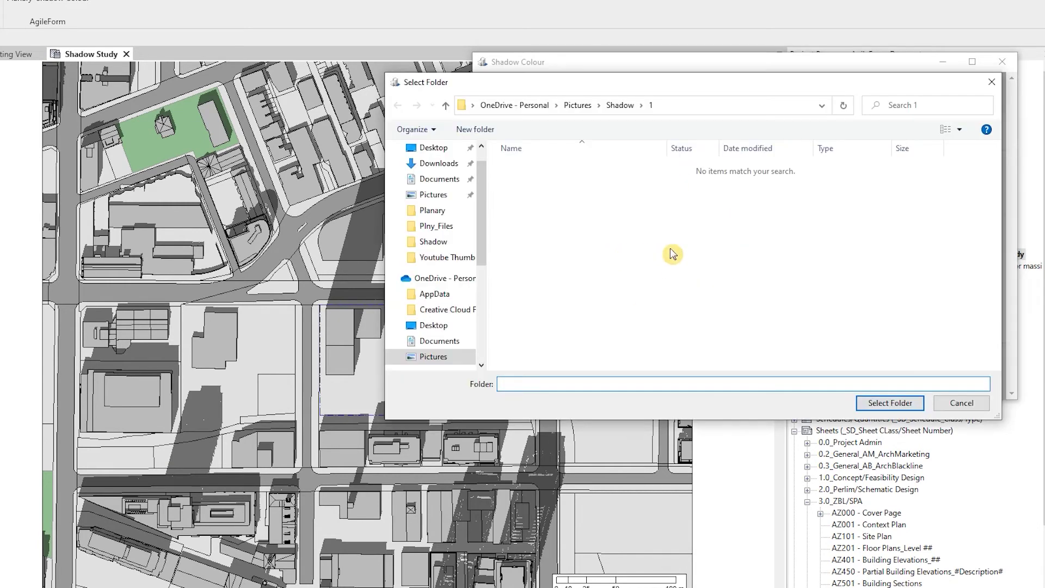
left_click(888, 403)
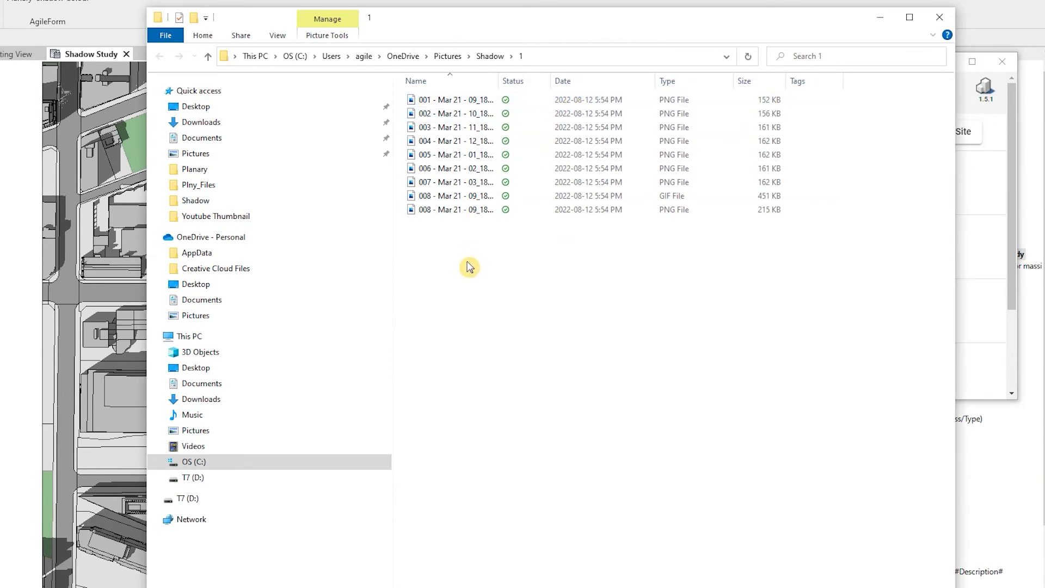
right_click(467, 276)
mouse_move(497, 272)
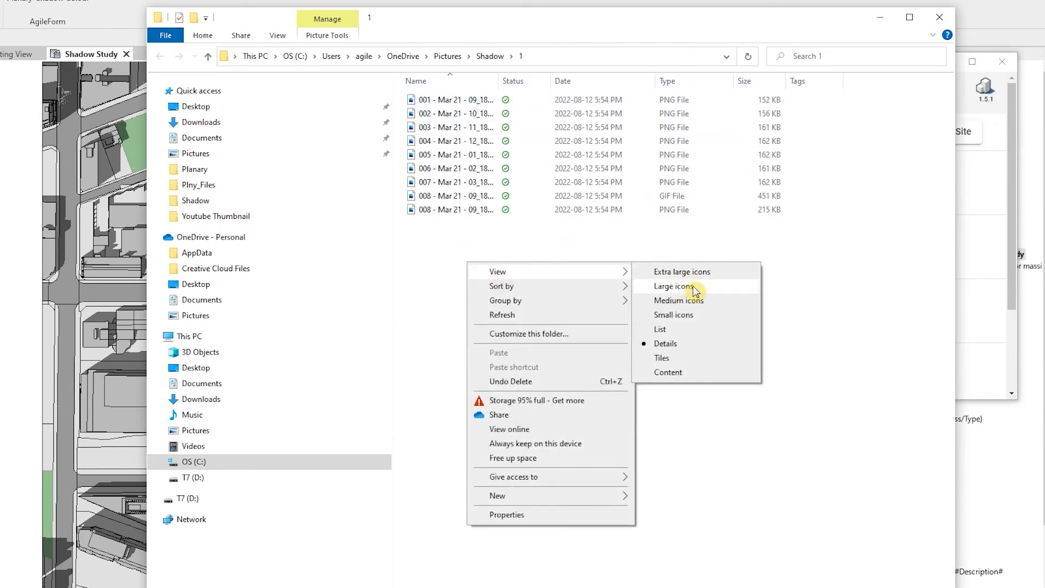
left_click(690, 284)
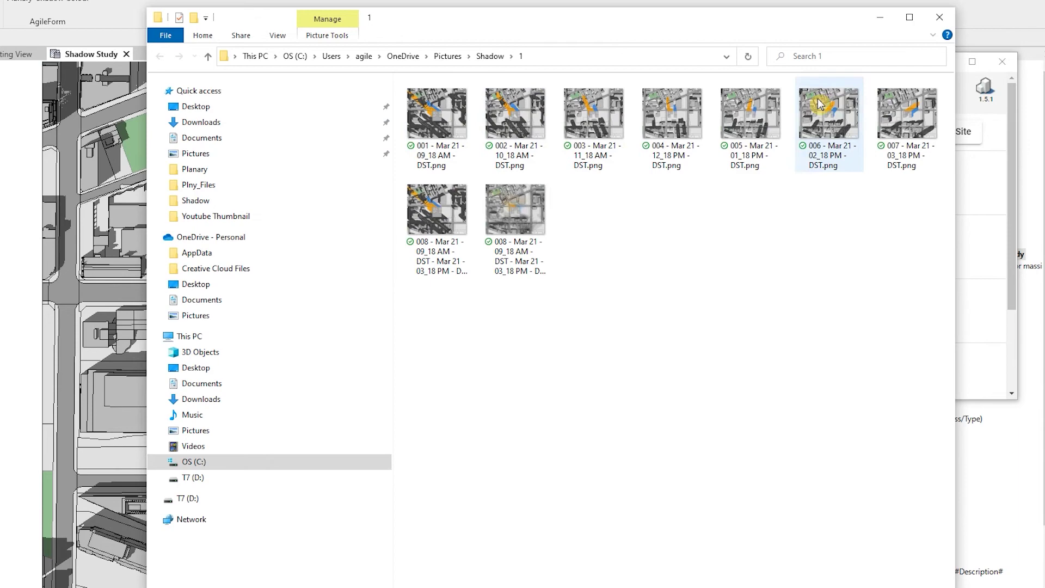
left_click(442, 127)
double_click(441, 127)
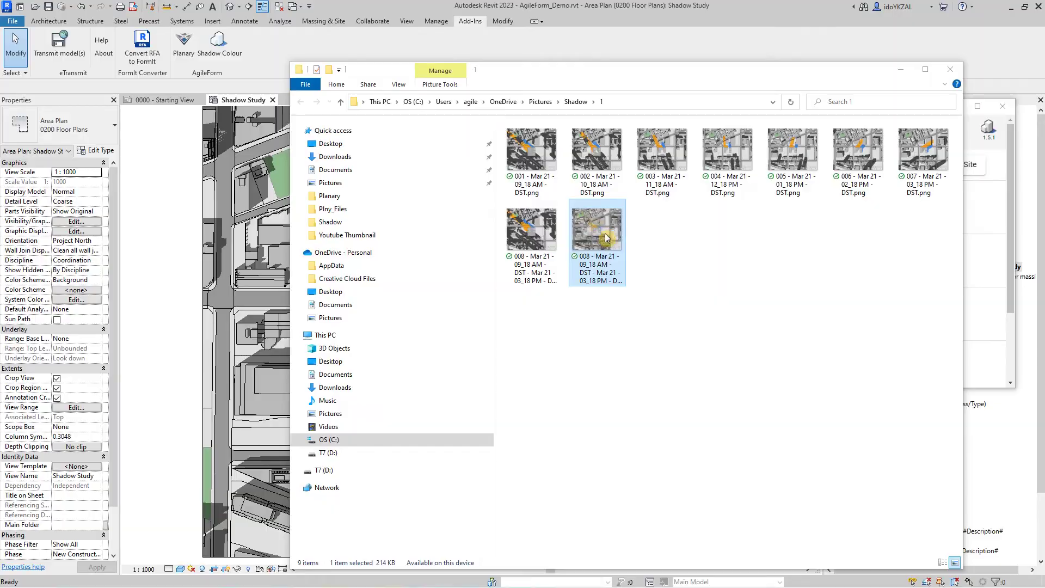
View the superposition image and the shadow GIF animation in Photos, then close them
double_click(604, 236)
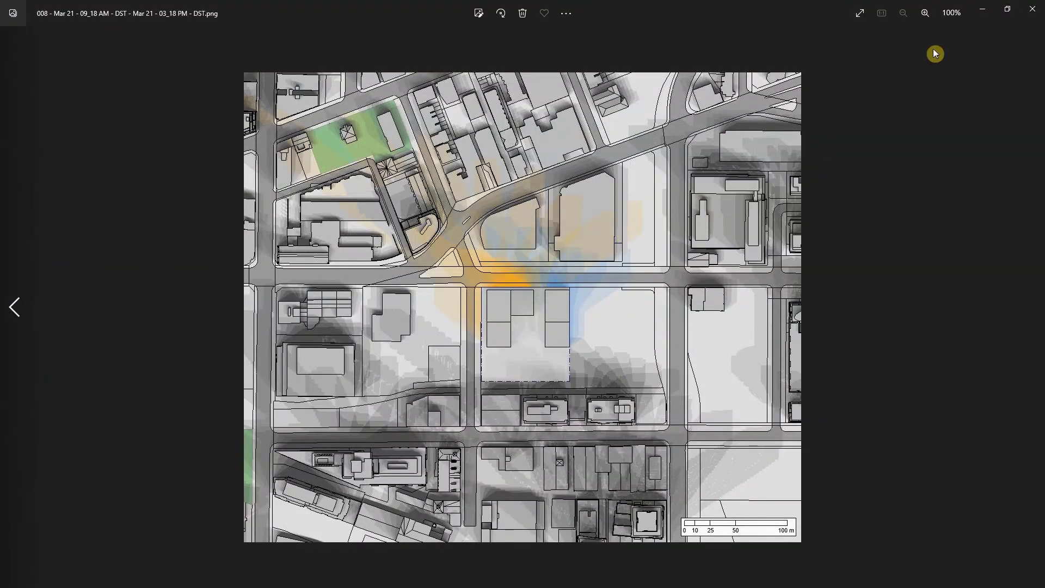
left_click(1032, 8)
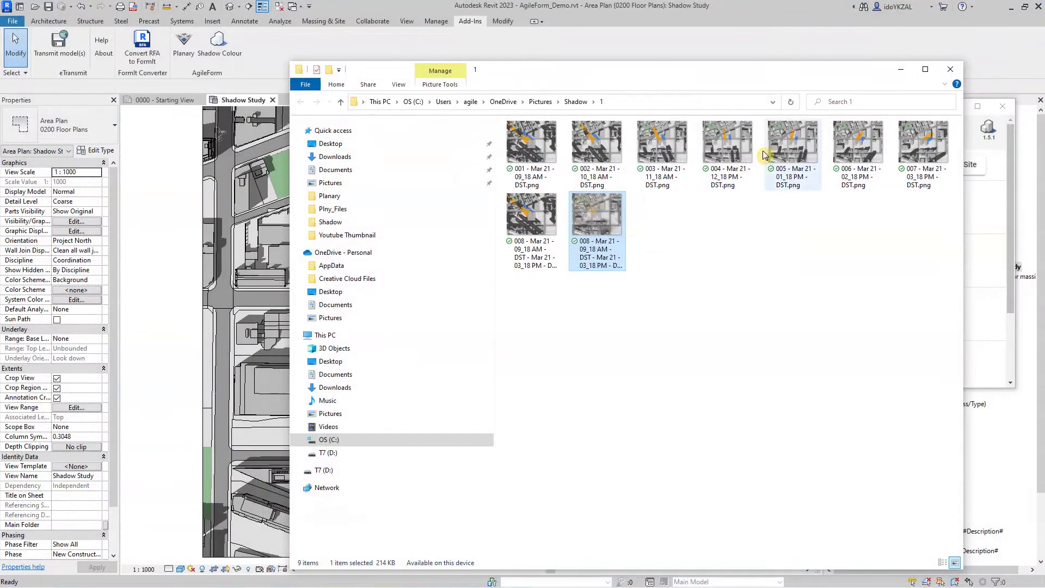
double_click(536, 222)
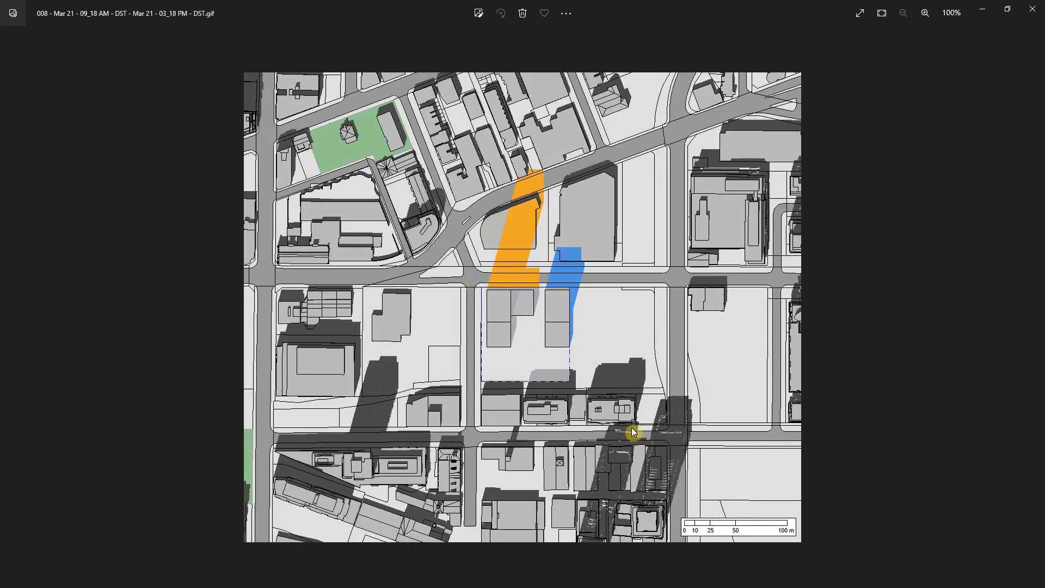
left_click(1037, 11)
Export the hourly shadow frames onto a Revit sheet using the Time Interval sheet export
left_click(780, 226)
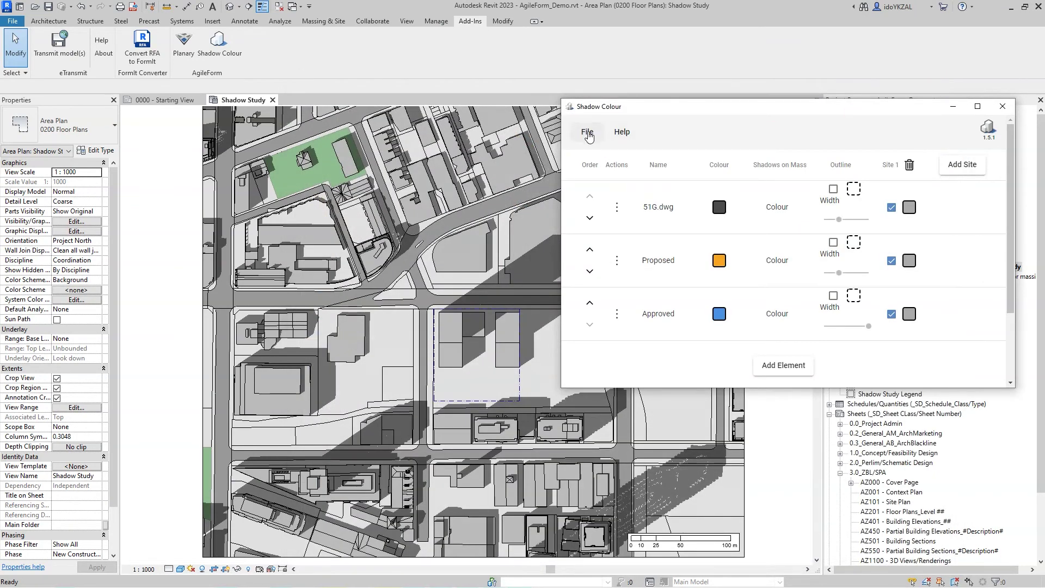
left_click(587, 132)
mouse_move(604, 155)
left_click(669, 185)
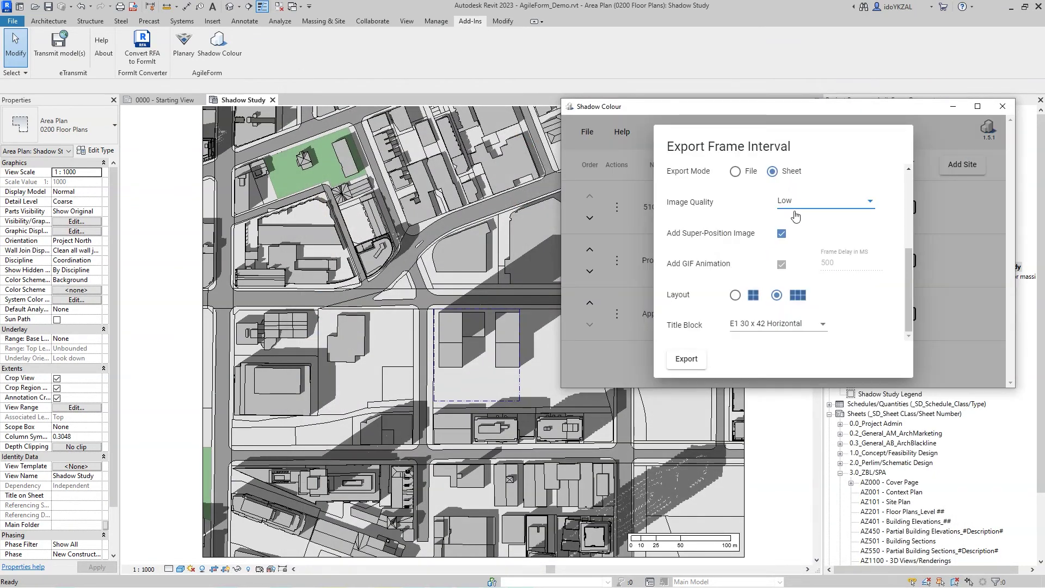
left_click(687, 360)
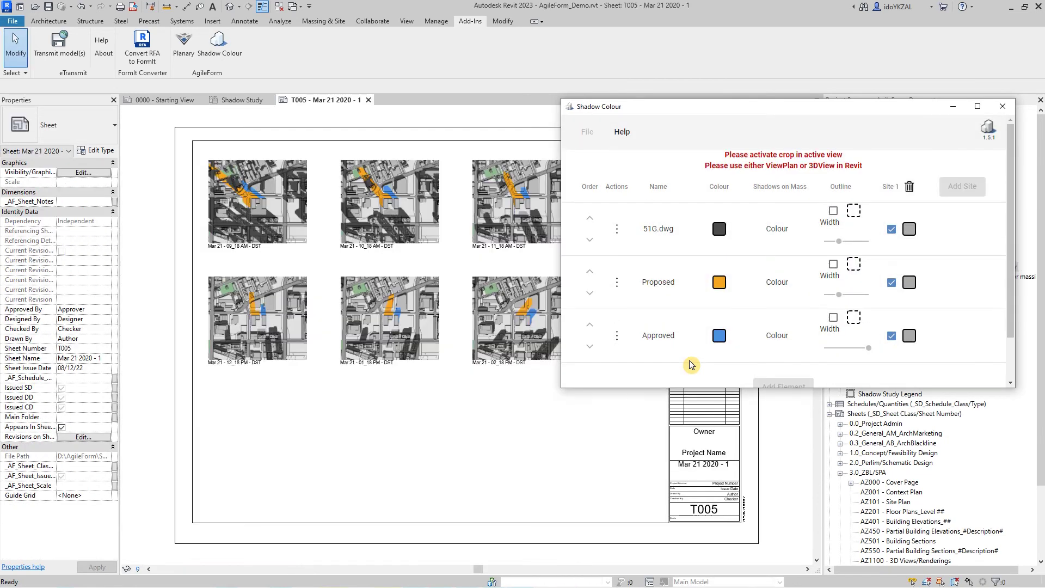
Close the Shadow Colour window to reveal sheet T005 with the hourly shadow images
left_click(494, 242)
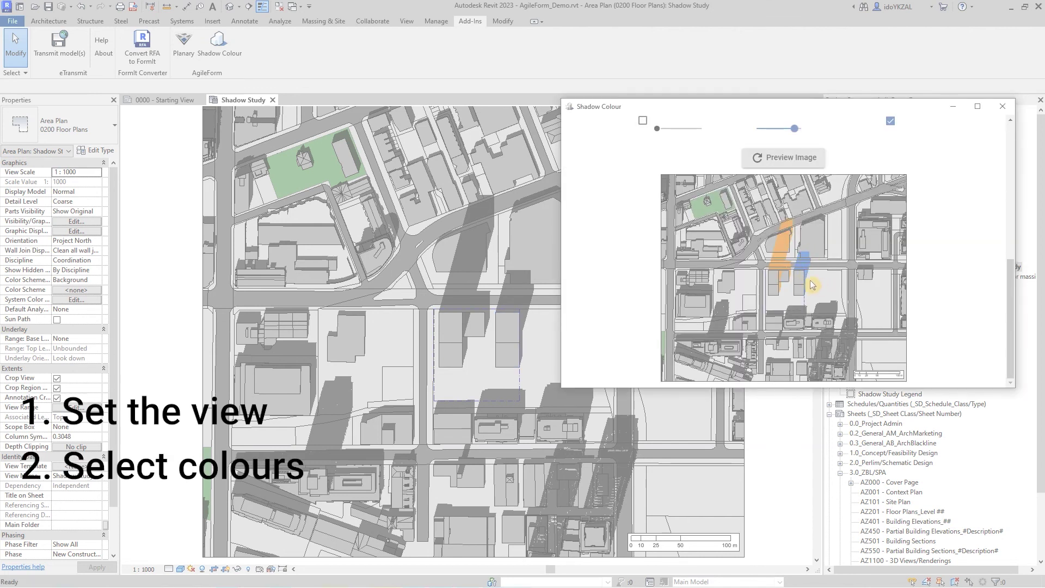
scroll(686, 277, "up", 3)
scroll(643, 273, "up", 3)
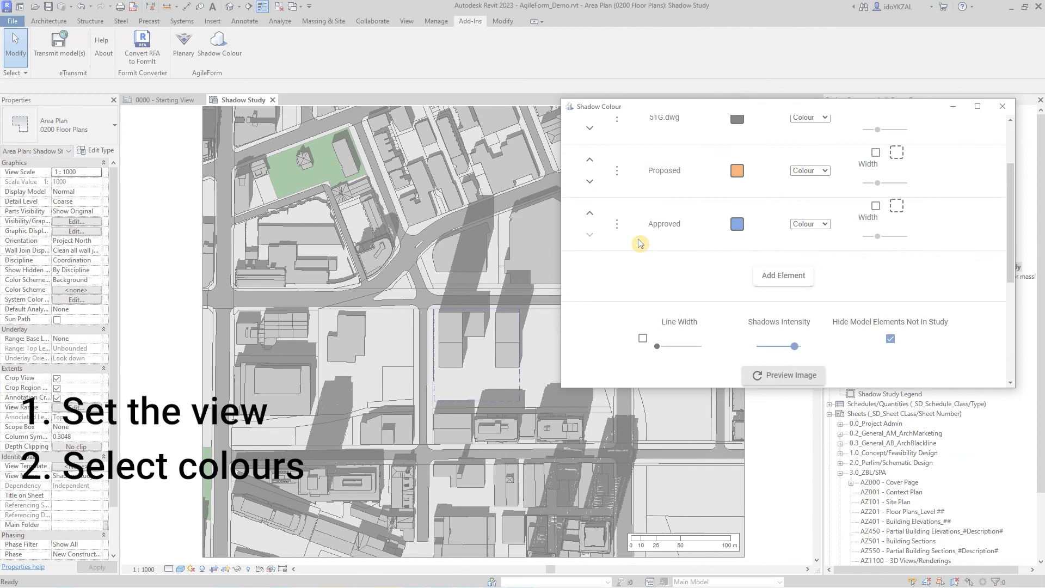